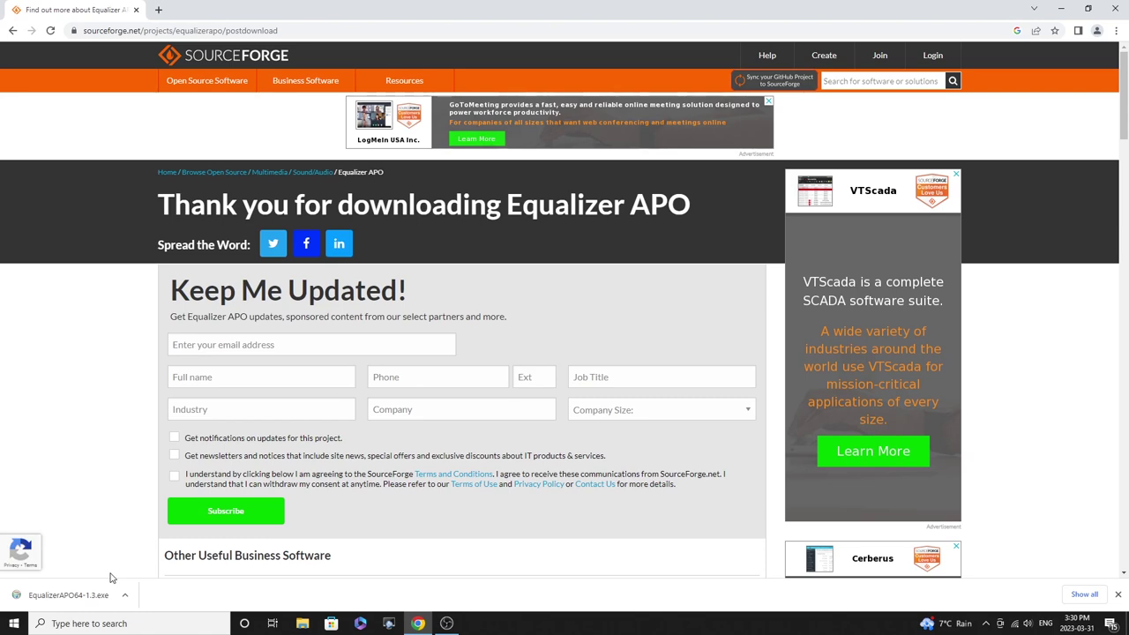
# - Show the downloaded EqualizerAPO64-1.3.exe in its folder and copy the file
pyautogui.click(124, 596)
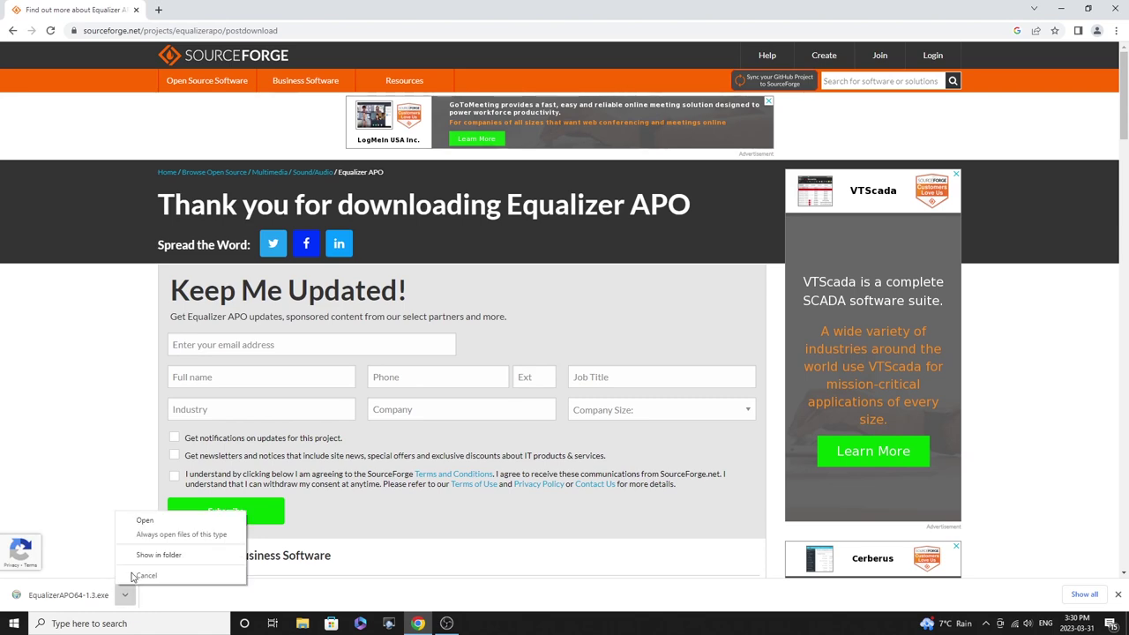
pyautogui.click(143, 555)
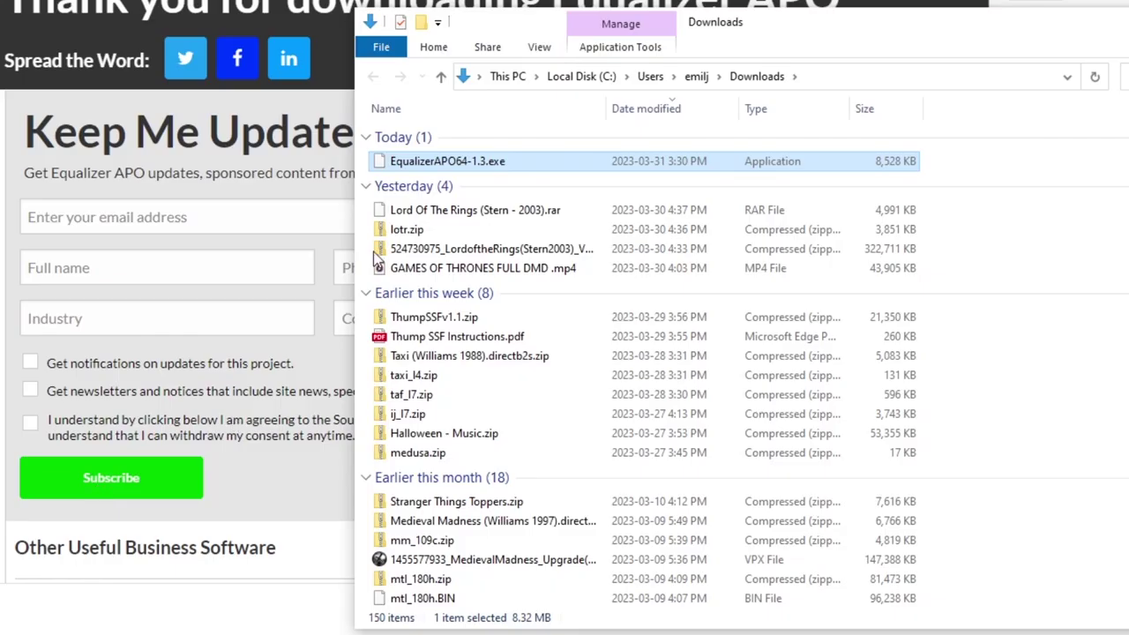
pyautogui.rightClick(427, 312)
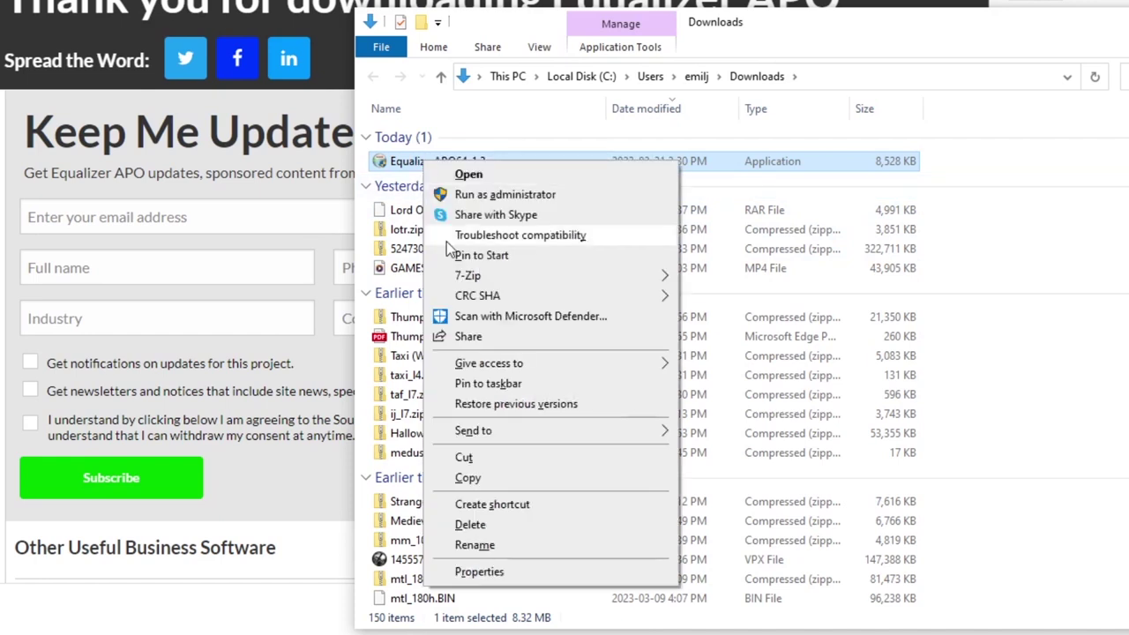
pyautogui.click(492, 477)
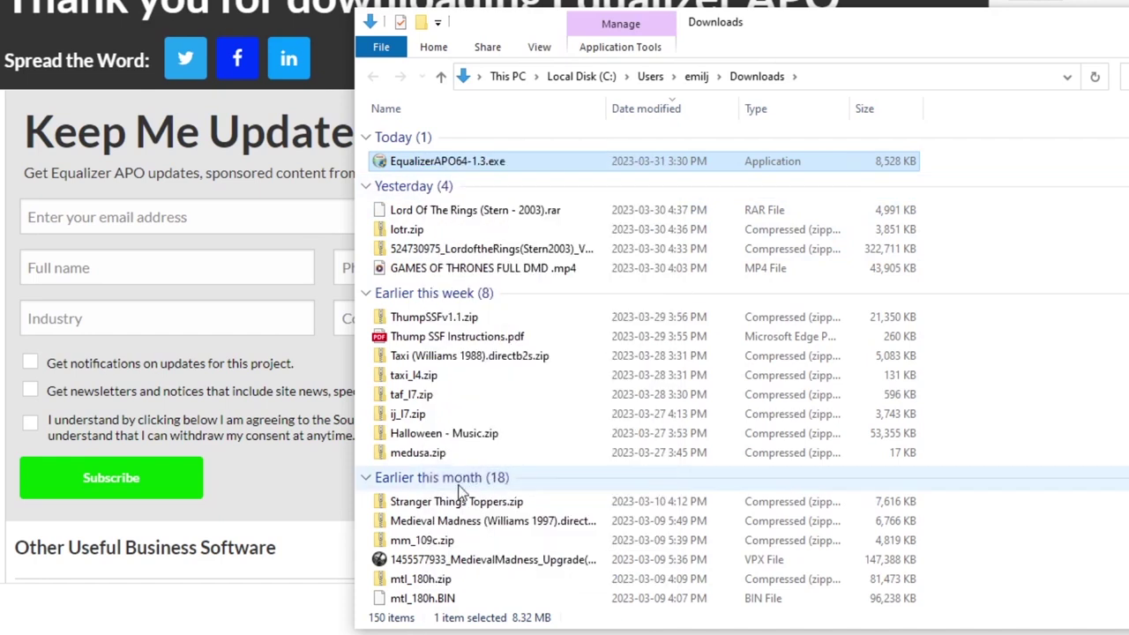
# - Paste the copied installer into the vPinball folder on Local Disk (C:), using a new File Explorer window
pyautogui.rightClick(181, 631)
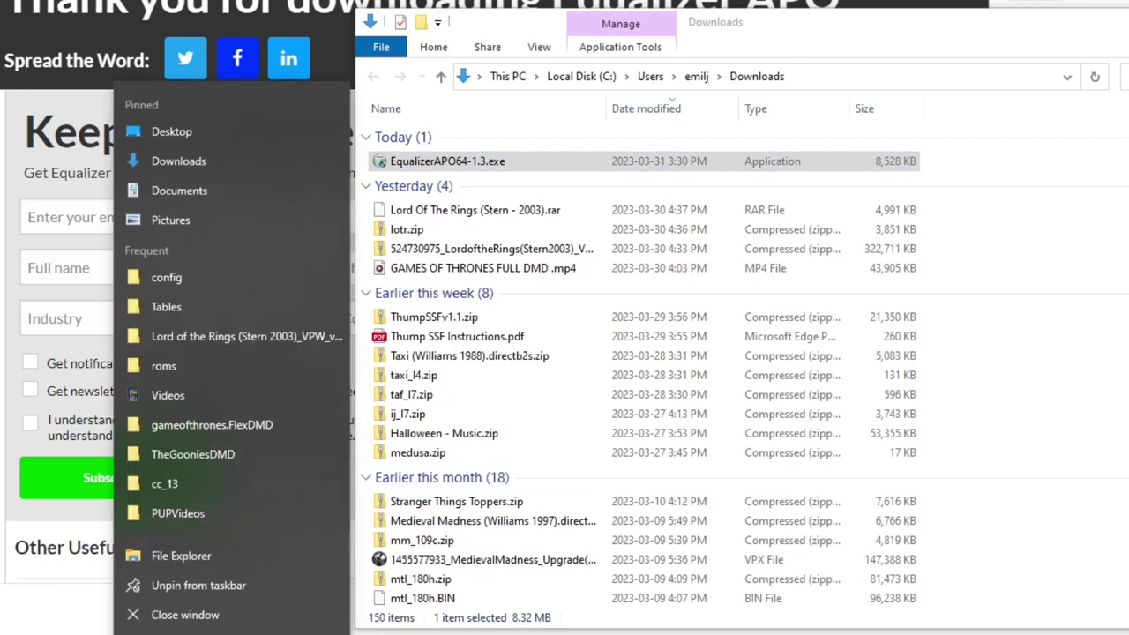
pyautogui.click(180, 557)
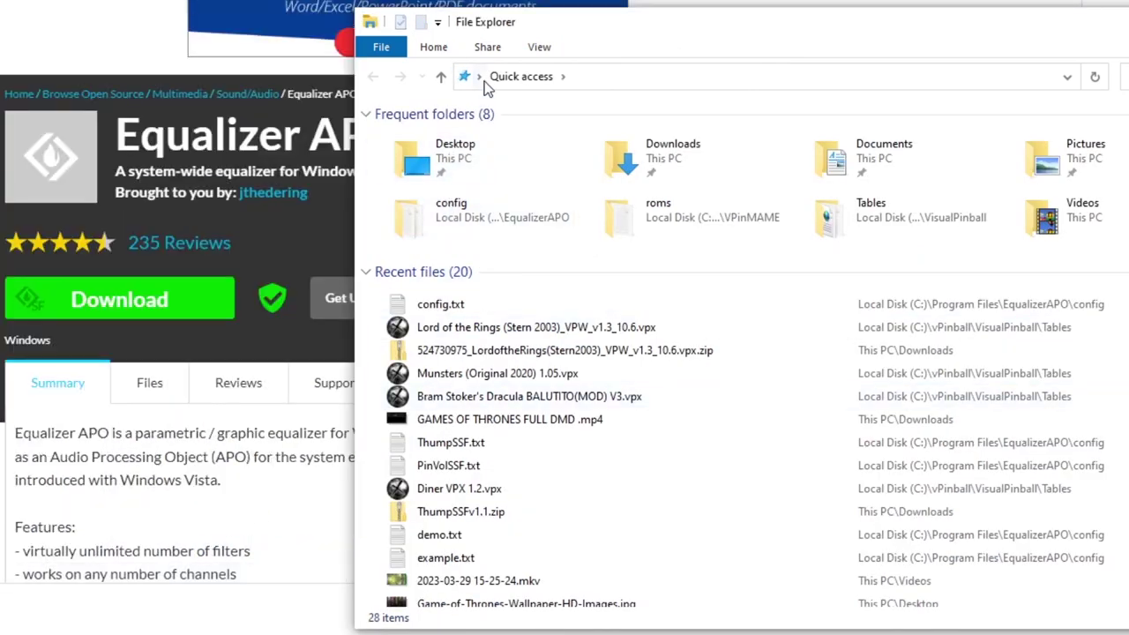
pyautogui.click(480, 76)
pyautogui.click(517, 167)
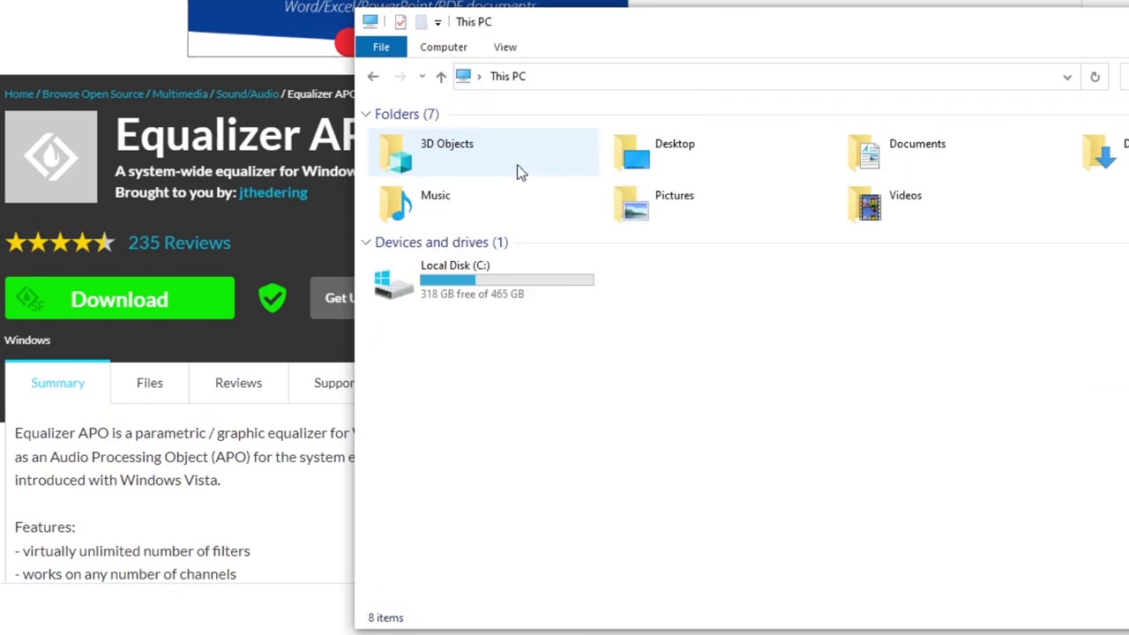
pyautogui.click(458, 283)
pyautogui.doubleClick(458, 282)
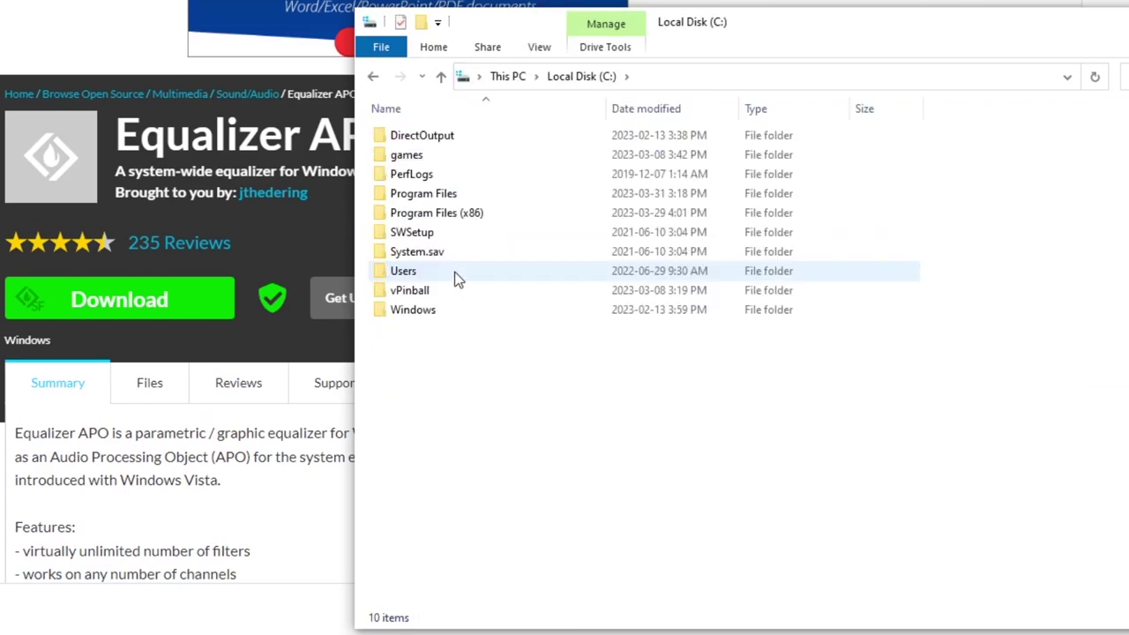
pyautogui.doubleClick(426, 291)
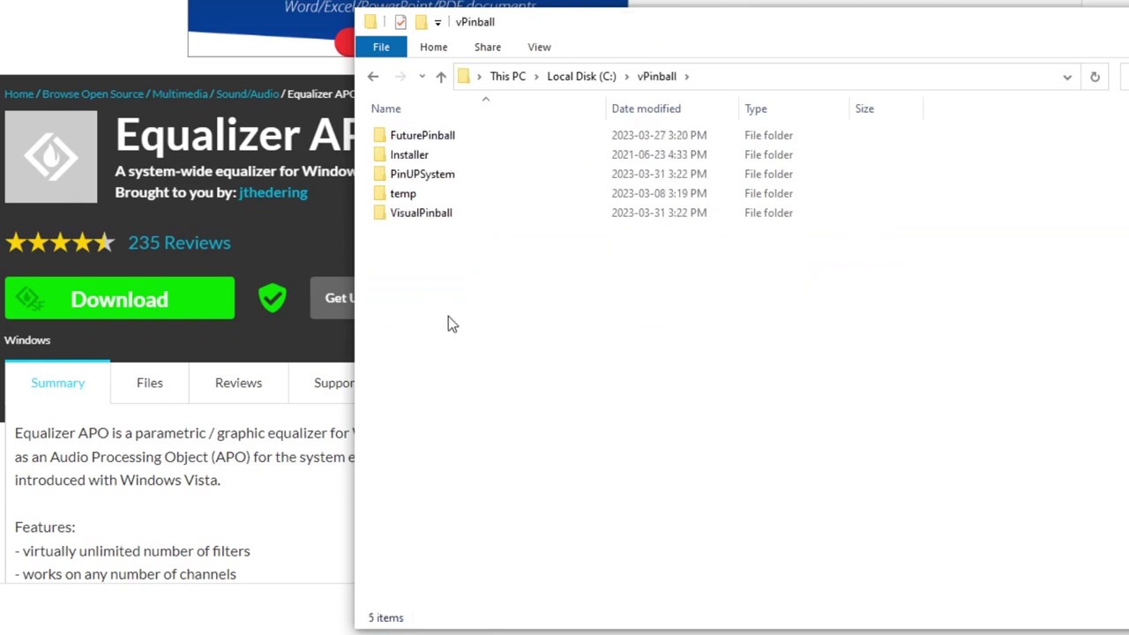
pyautogui.rightClick(405, 287)
pyautogui.click(448, 414)
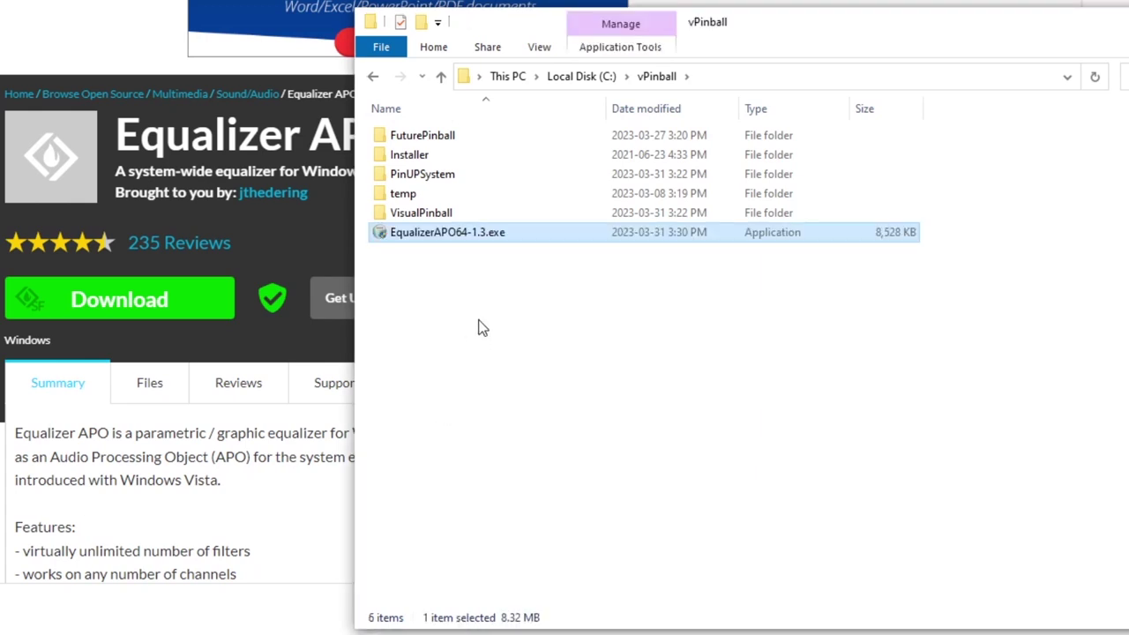
# - Run EqualizerAPO64-1.3.exe from the vPinball folder and install it with the license accepted and no Start Menu shortcuts
pyautogui.doubleClick(465, 236)
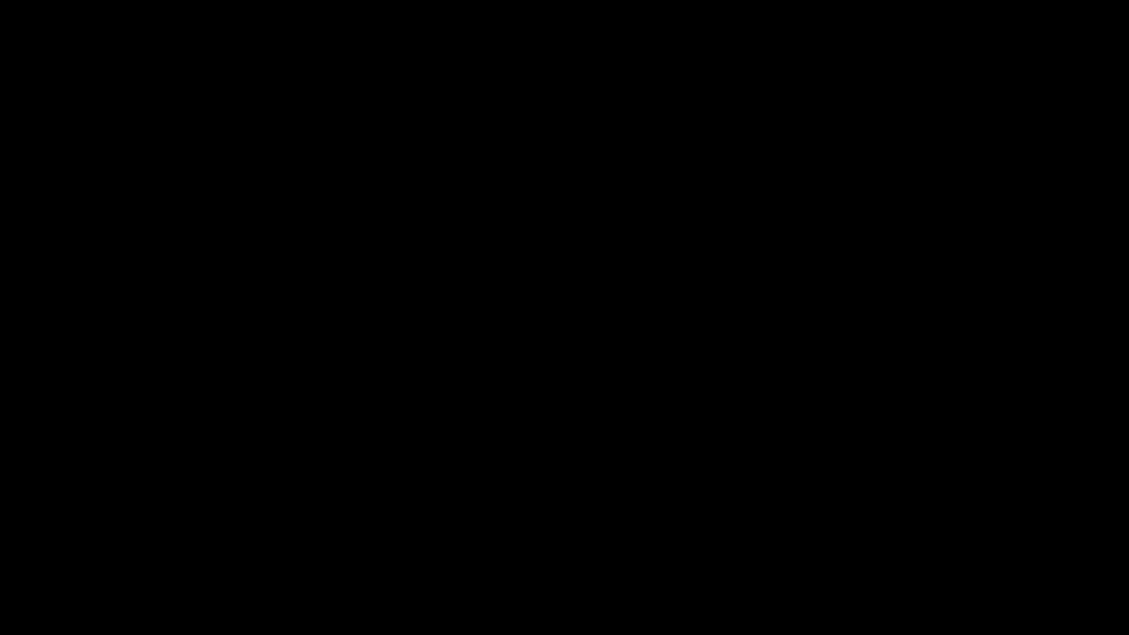
pyautogui.click(484, 522)
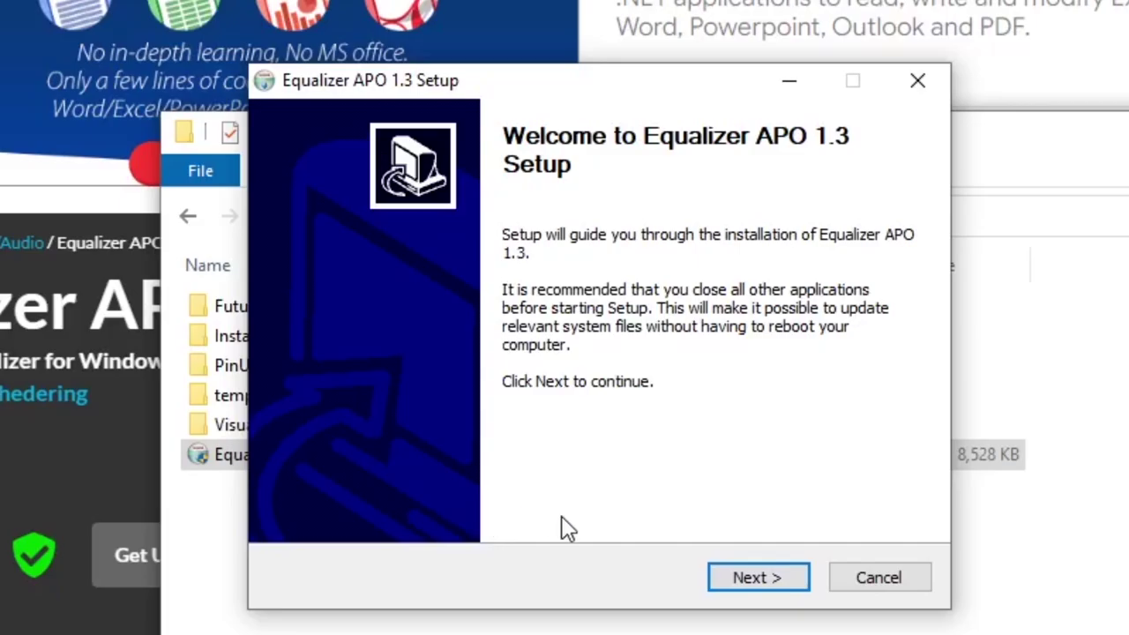
pyautogui.click(748, 582)
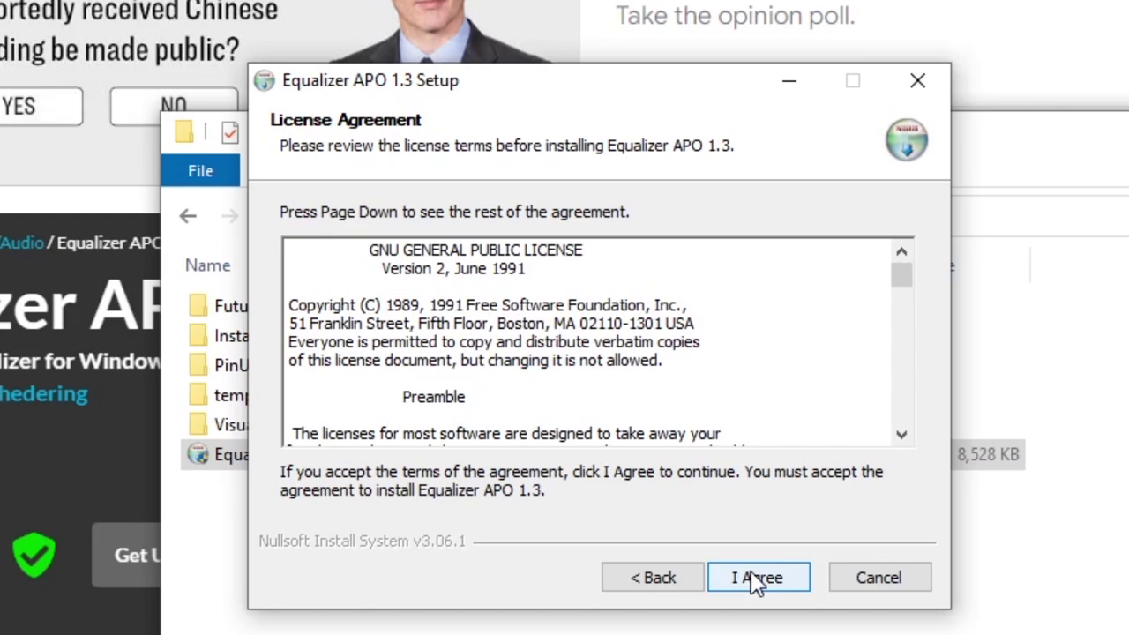
pyautogui.click(750, 570)
pyautogui.click(754, 572)
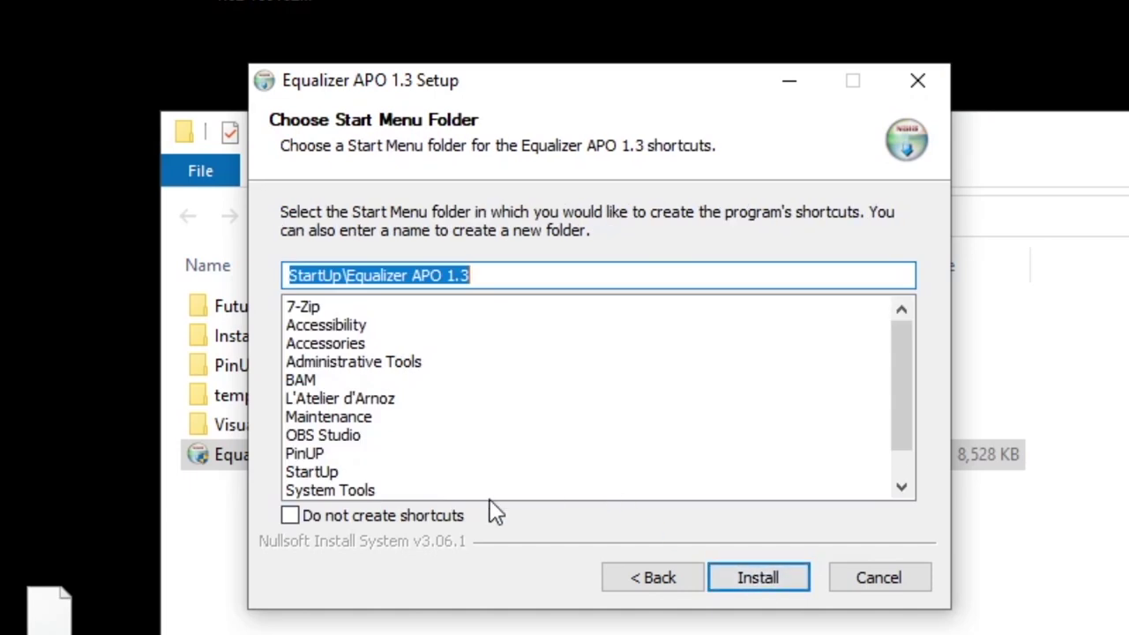
pyautogui.click(289, 517)
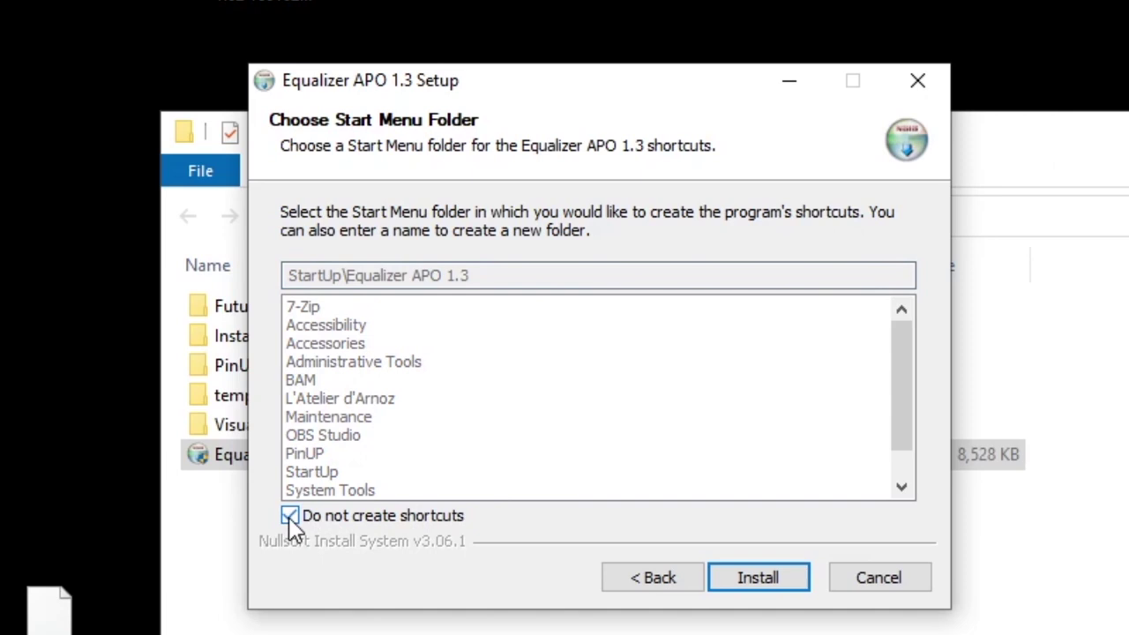
pyautogui.click(758, 578)
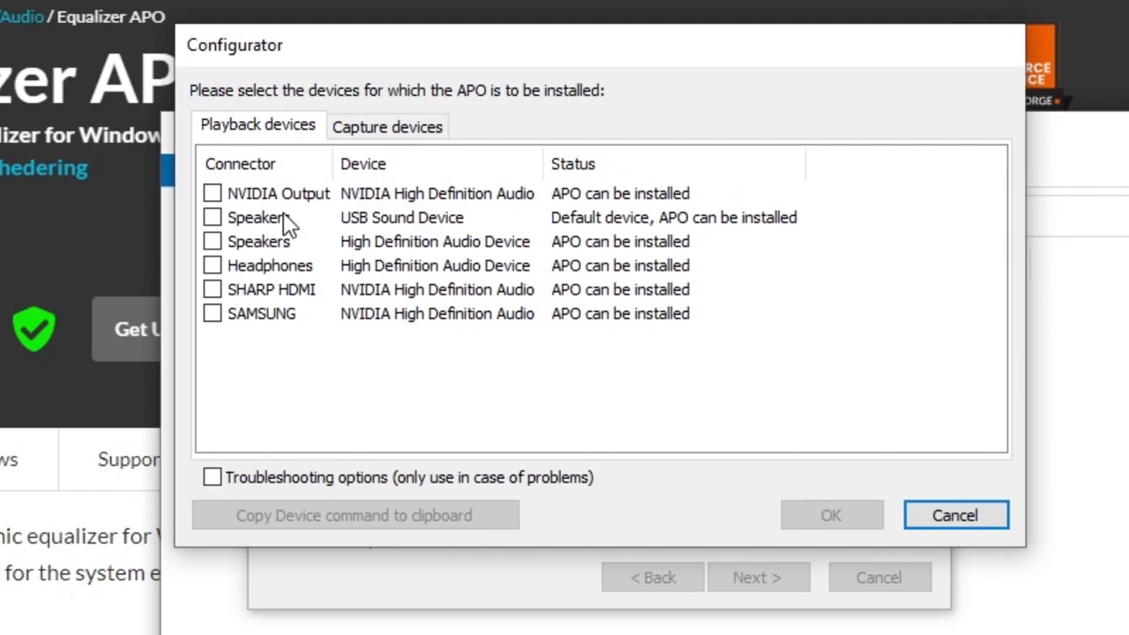
# - Select the USB Sound Device speakers and the High Definition Audio Device speakers for APO installation and confirm the selection
pyautogui.click(211, 218)
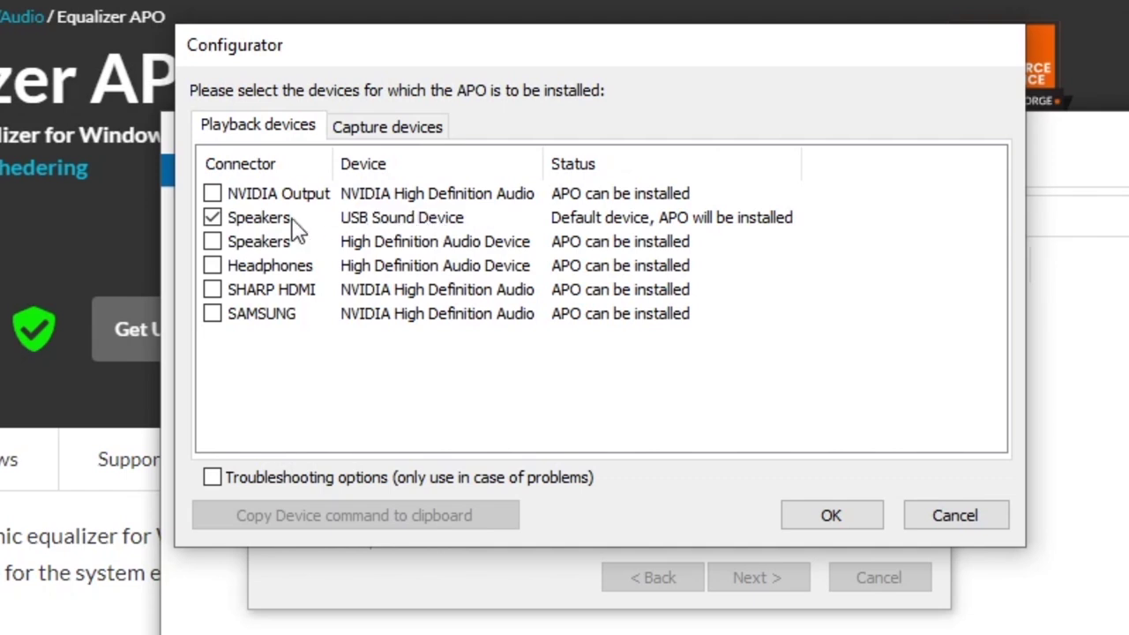
pyautogui.click(220, 241)
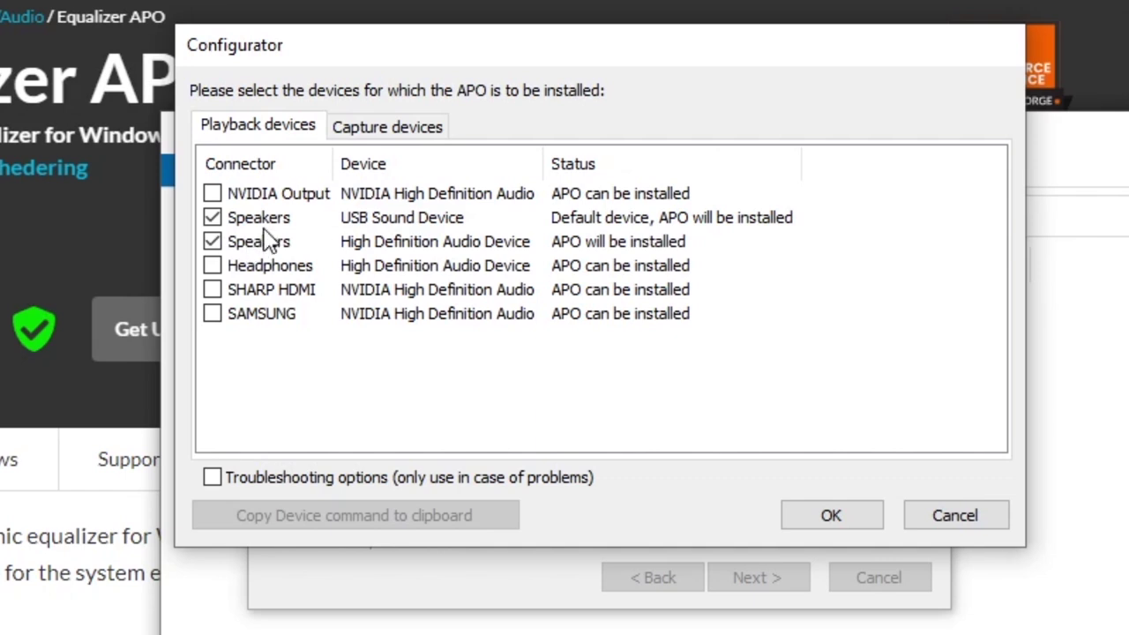
pyautogui.click(810, 515)
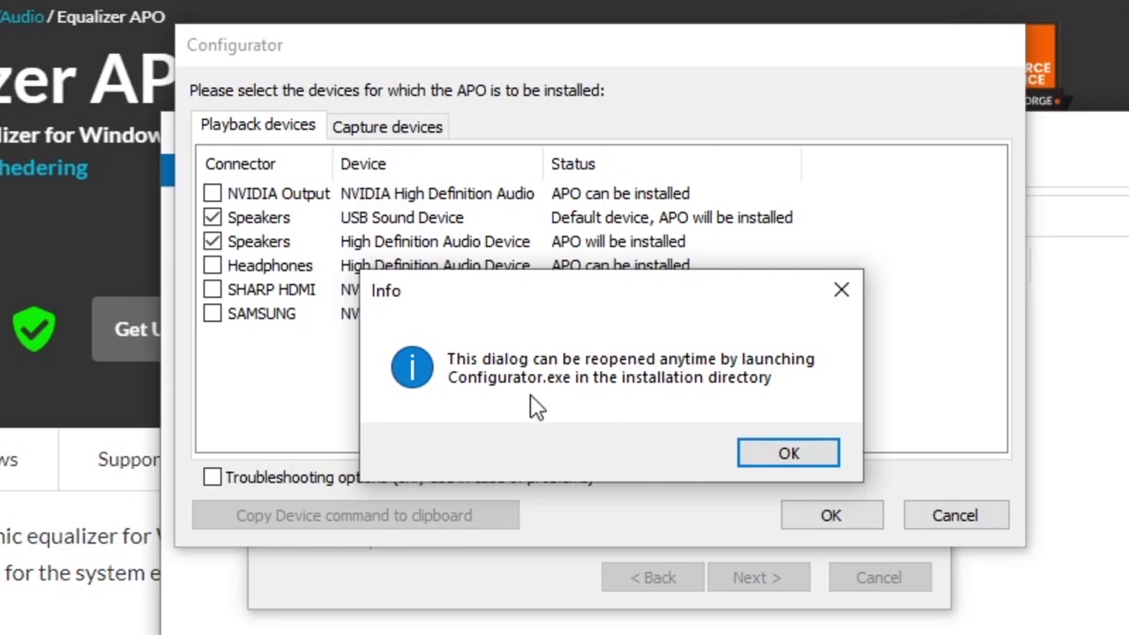
pyautogui.click(788, 455)
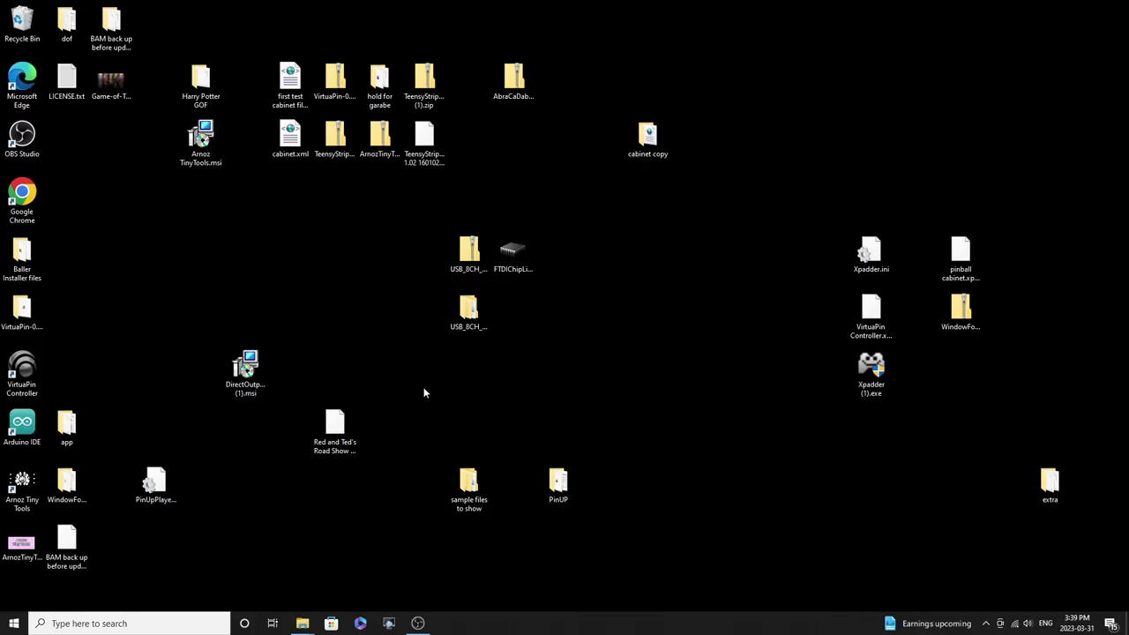
# - Open config.txt from C:\Program Files\EqualizerAPO\config, using a new File Explorer window
pyautogui.moveTo(305, 626)
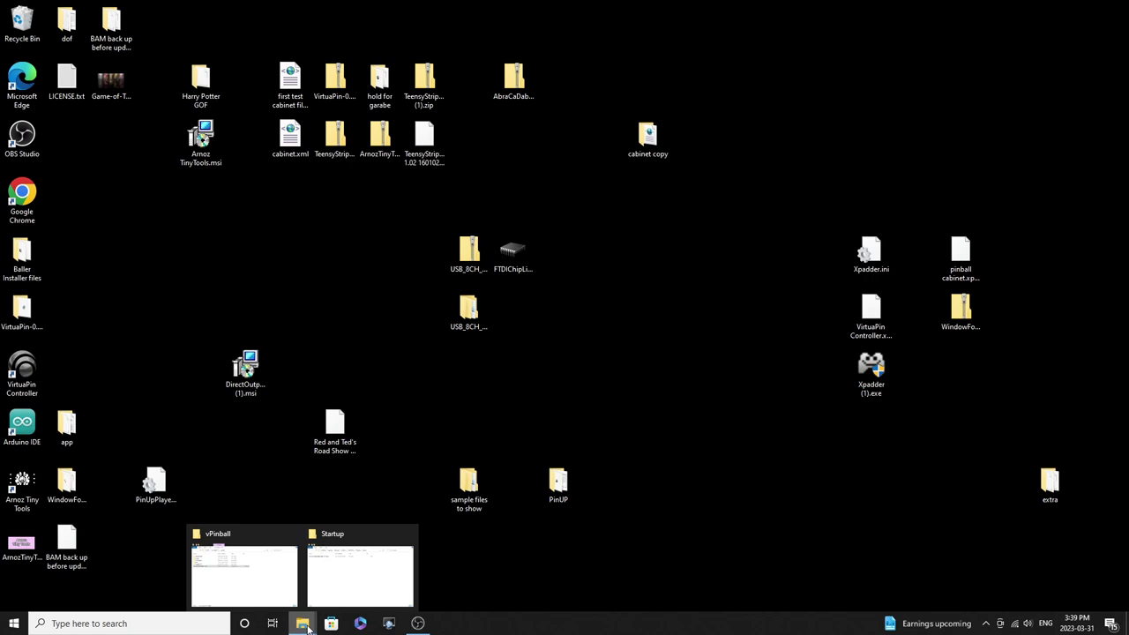
pyautogui.rightClick(305, 624)
pyautogui.click(359, 468)
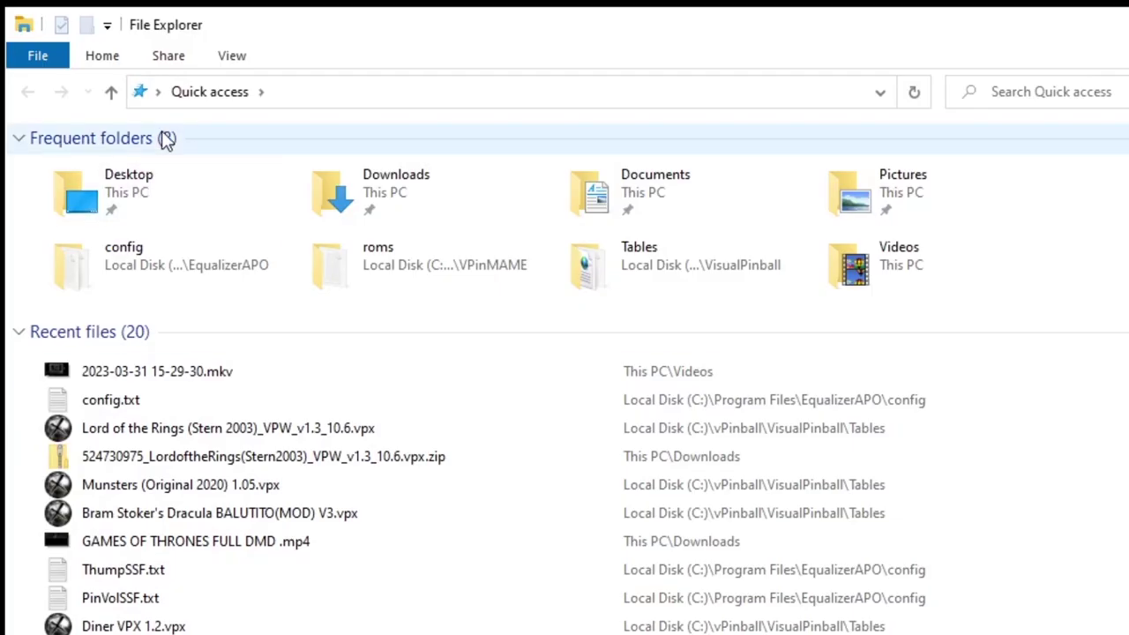
pyautogui.click(158, 94)
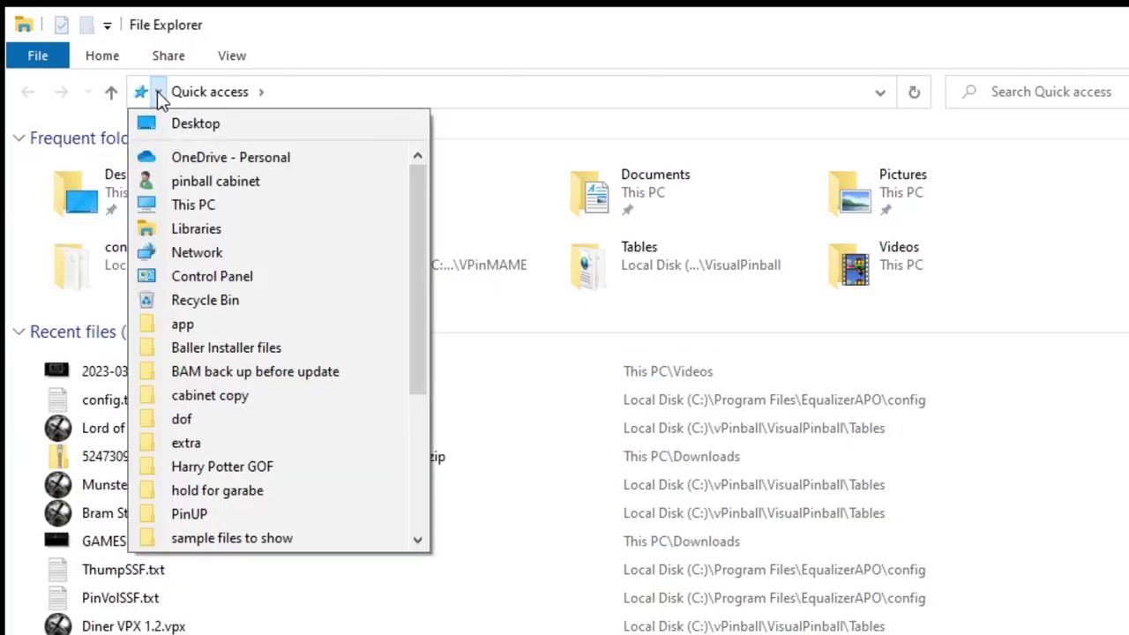
pyautogui.click(185, 205)
pyautogui.doubleClick(132, 339)
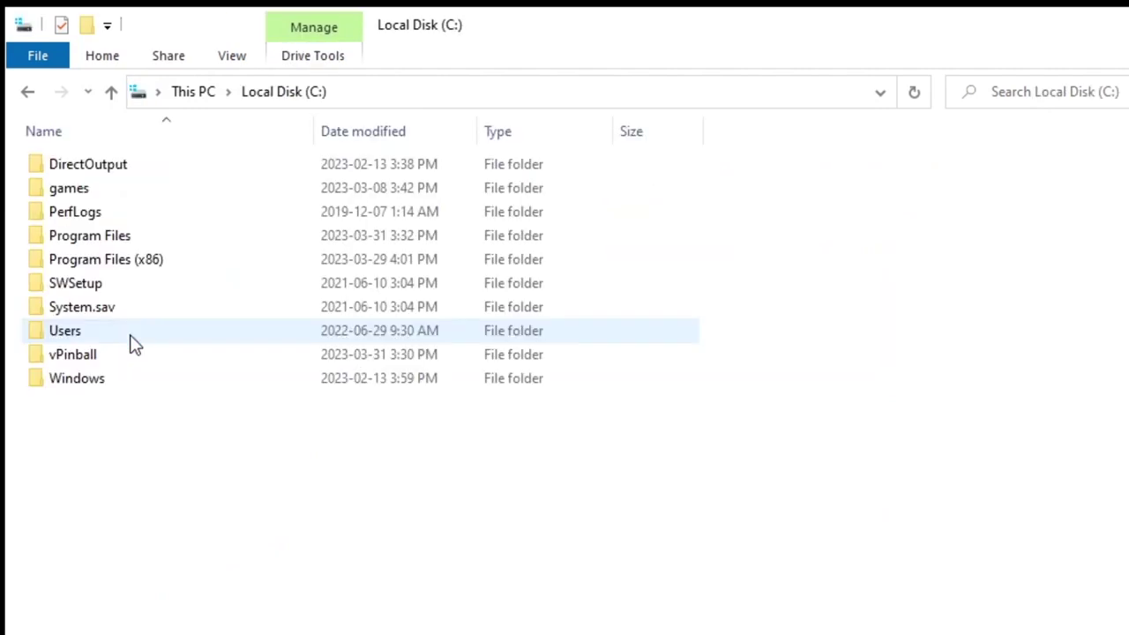
pyautogui.doubleClick(99, 240)
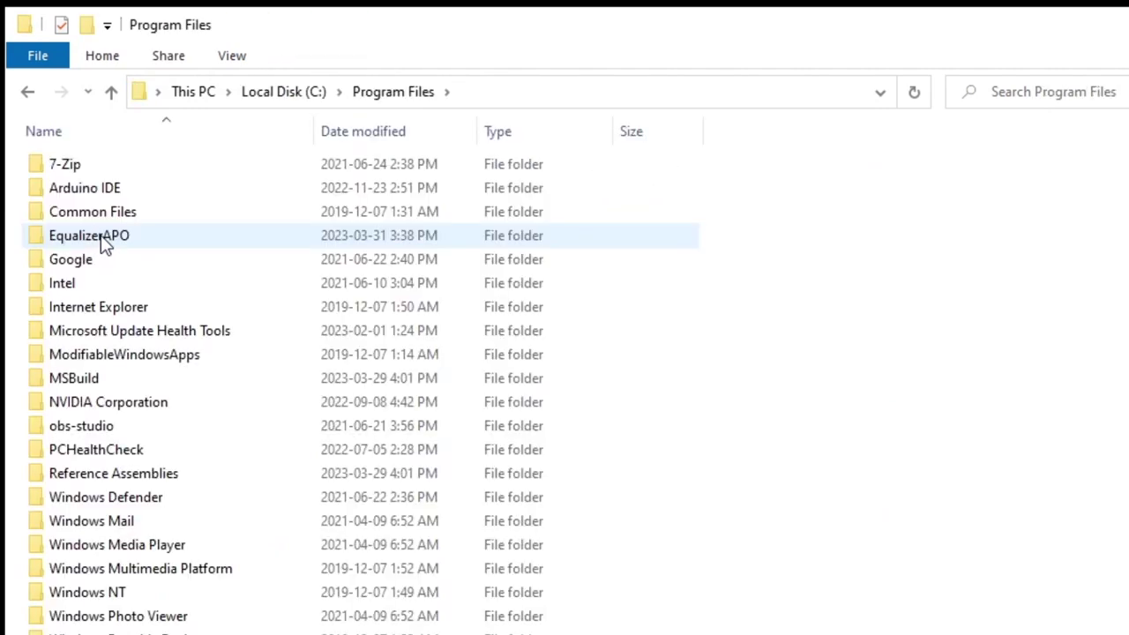
pyautogui.doubleClick(78, 244)
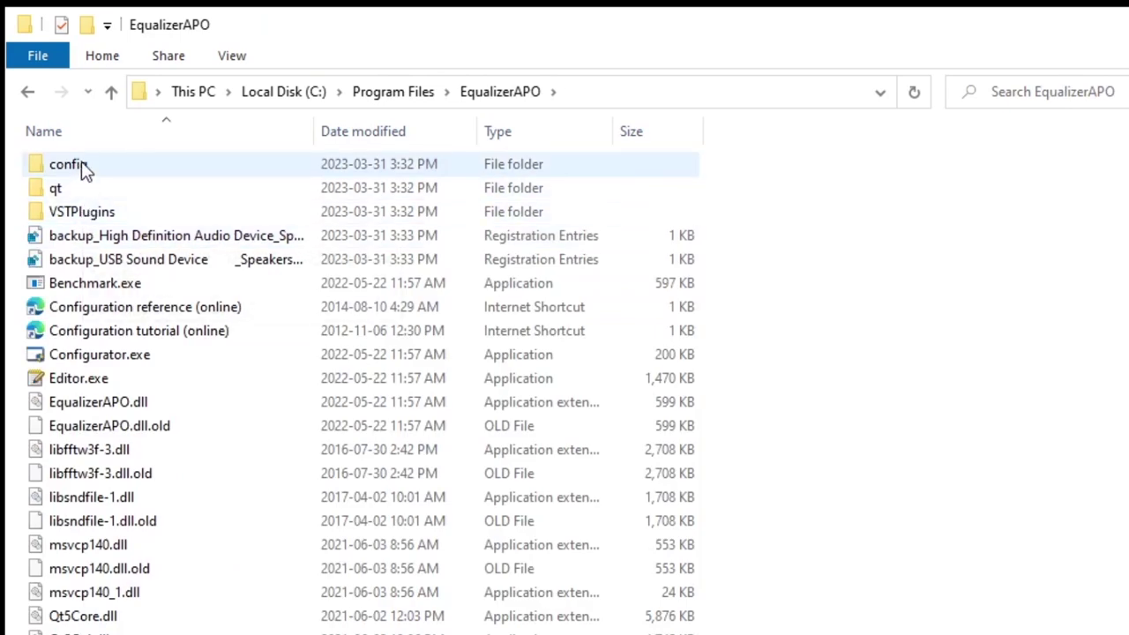
pyautogui.doubleClick(81, 167)
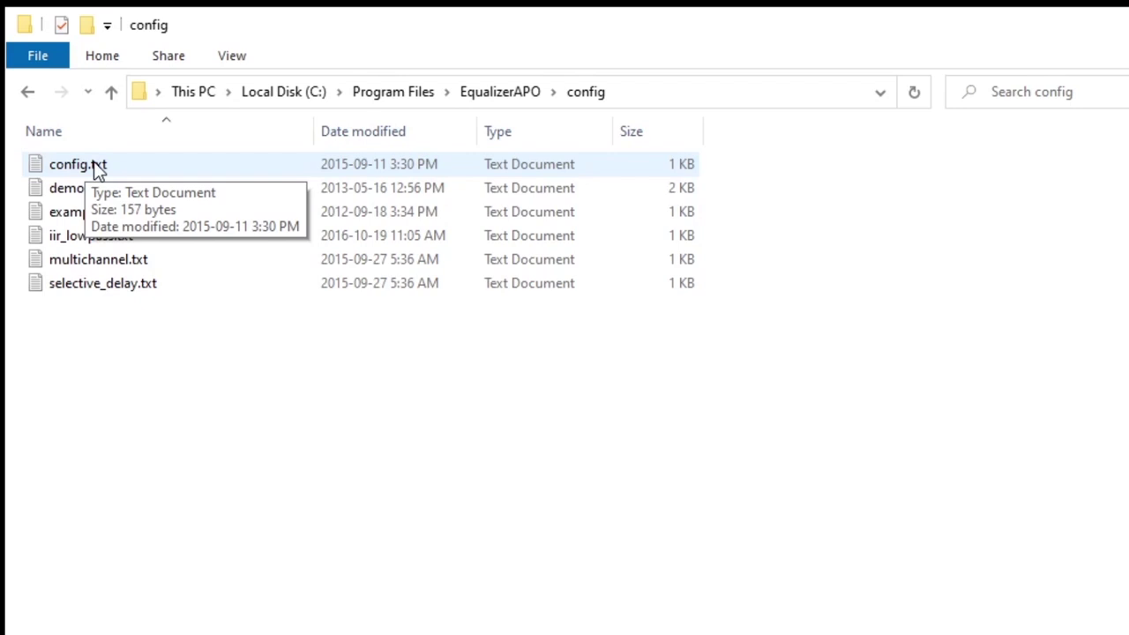
pyautogui.doubleClick(97, 168)
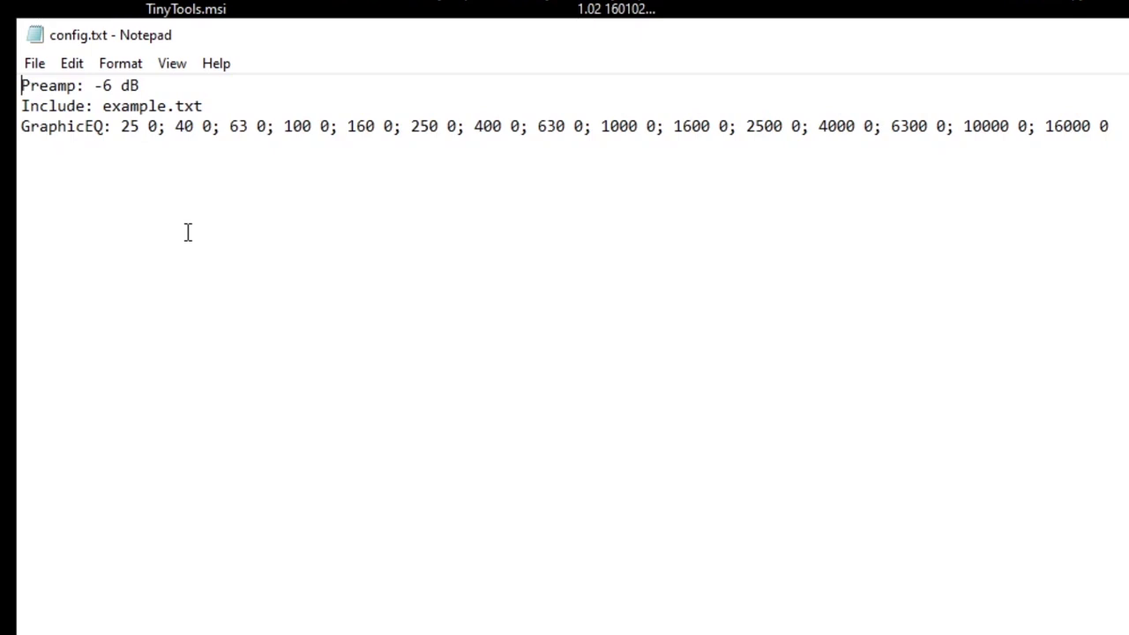
# - Insert a blank line at the start of config.txt, add "Include: PinVolSSF.txt" below the GraphicEQ line, and save the file
pyautogui.press('Return')
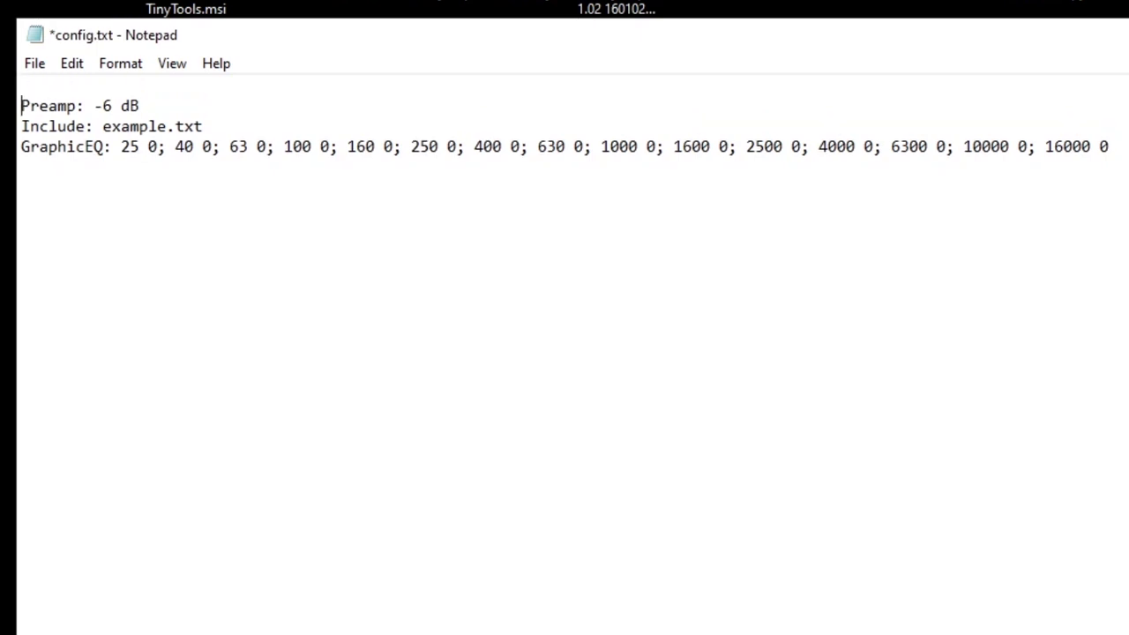
pyautogui.click(38, 171)
pyautogui.click(1122, 146)
pyautogui.press('Return')
pyautogui.write('Include: Pin')
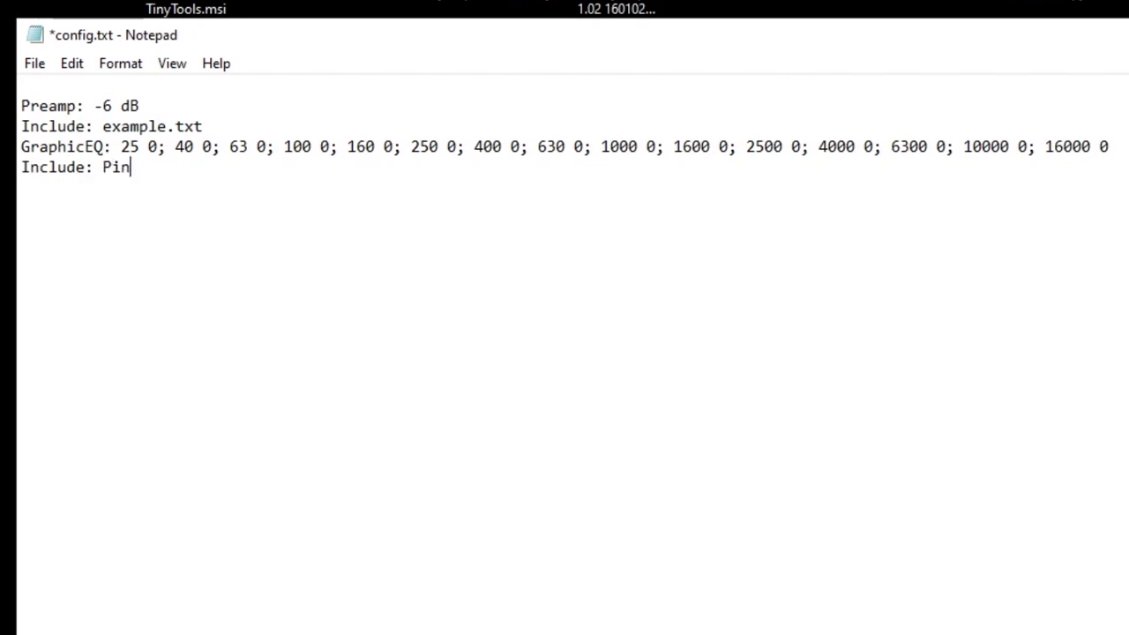
pyautogui.write('VolSSF.txt')
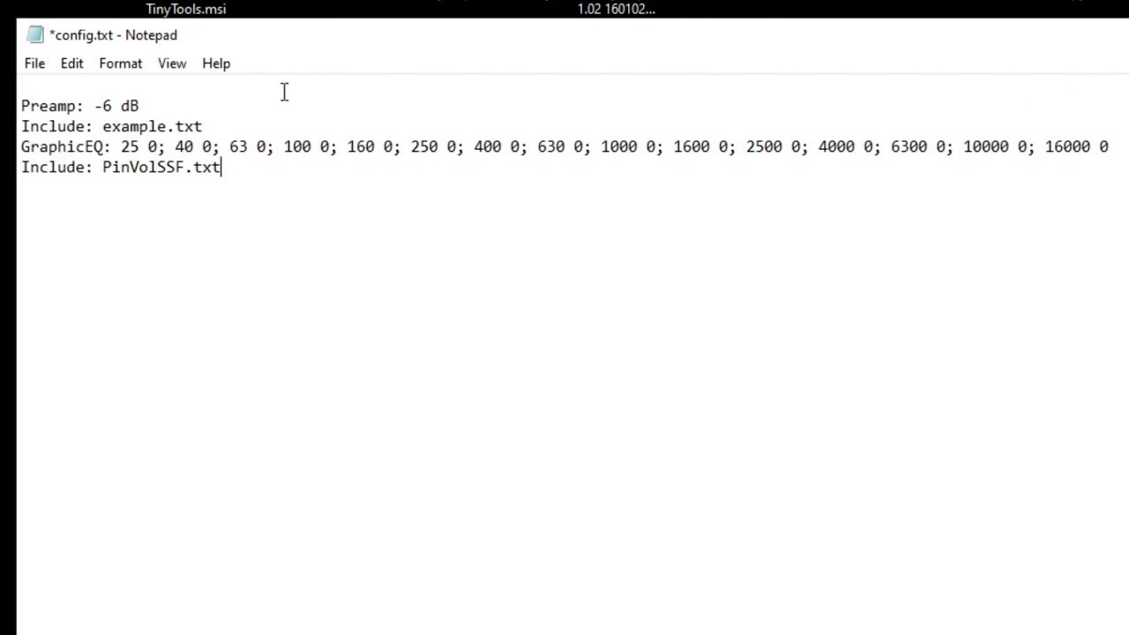
pyautogui.click(29, 74)
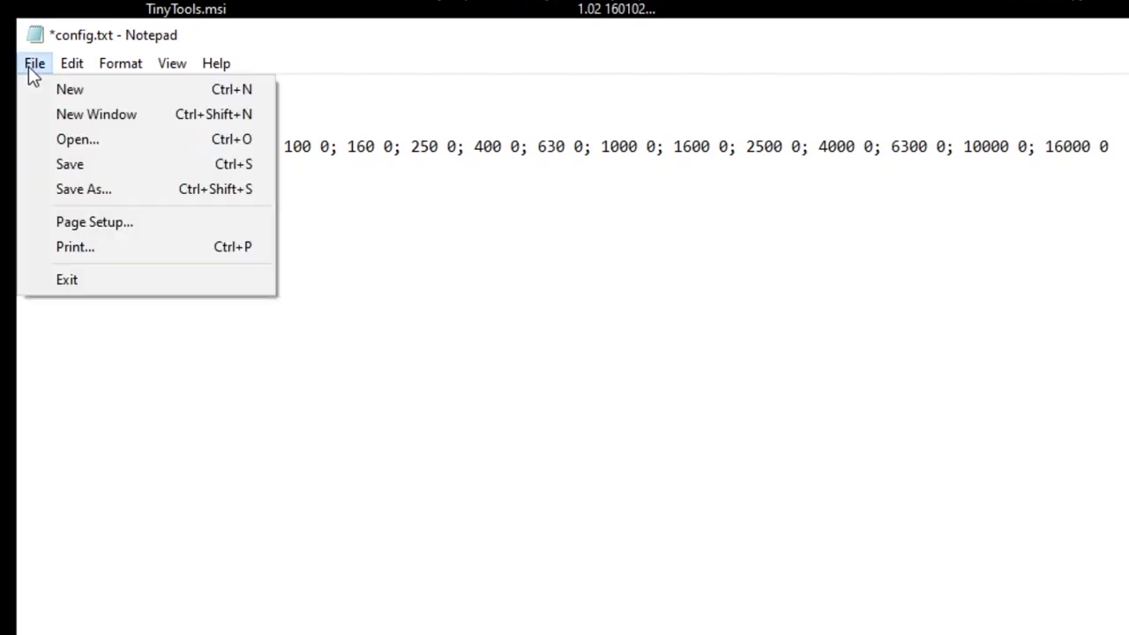
pyautogui.click(57, 168)
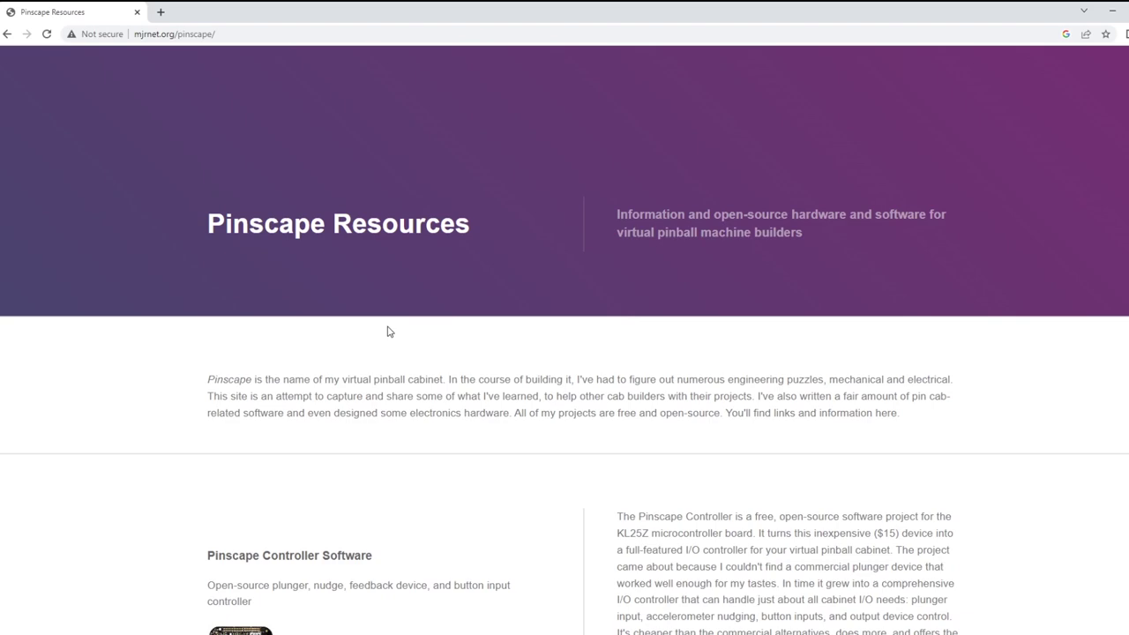
# - Open the PinVol details page from the Pinscape Resources site in Chrome
pyautogui.scroll(-8, 387, 331)
pyautogui.scroll(-6, 382, 332)
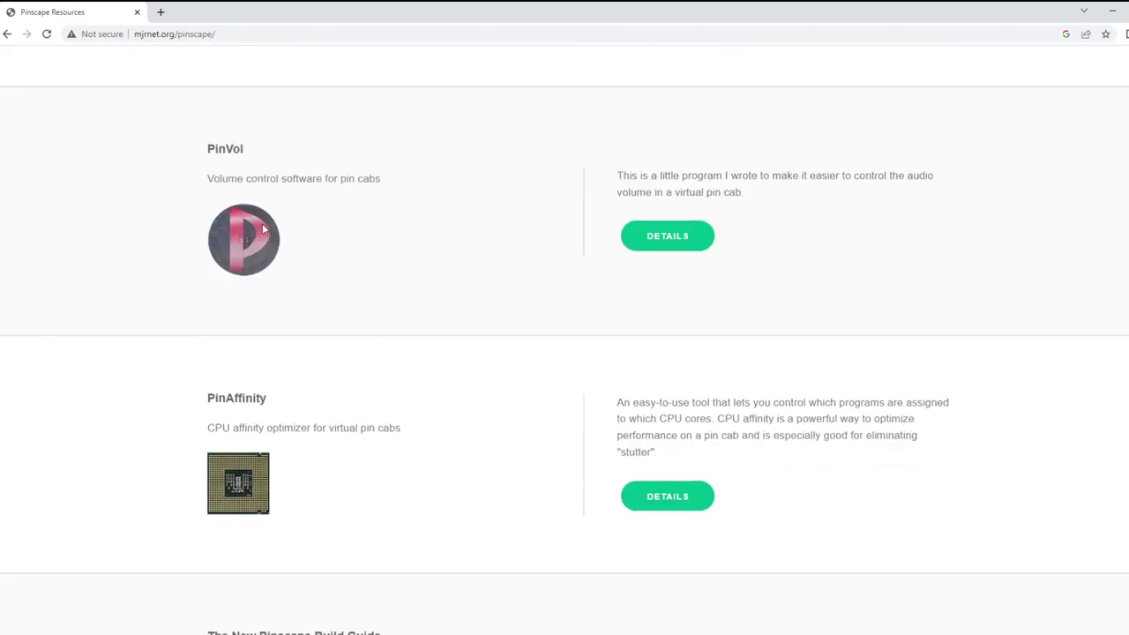
pyautogui.click(645, 233)
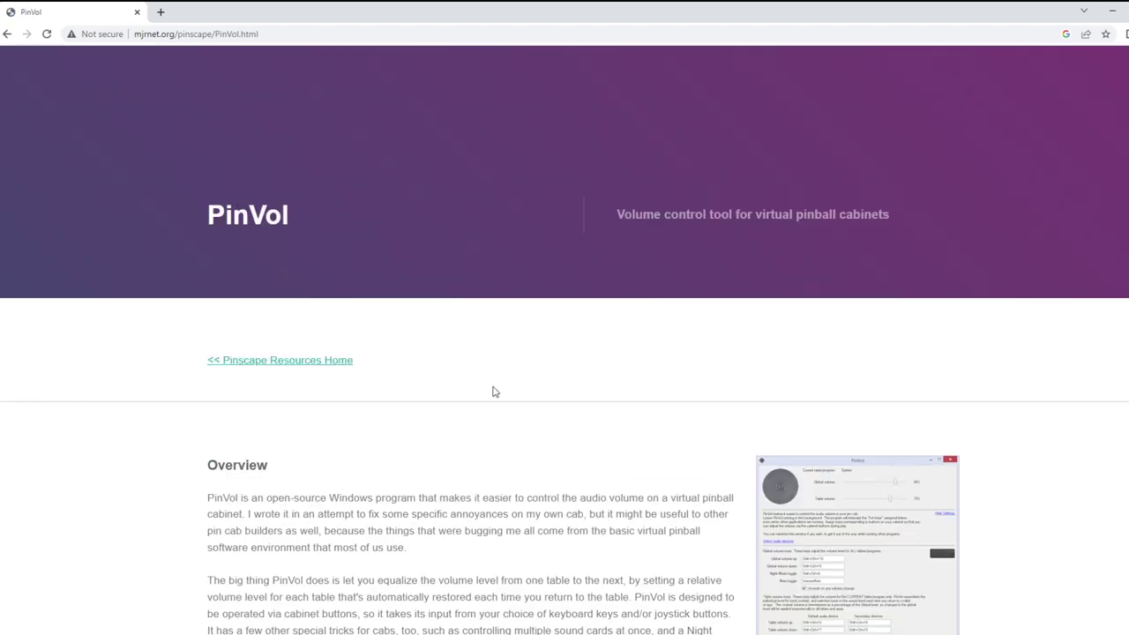
# - Download the latest PinVol build (v2.1) from the PinVol page and show PinVol-20210314.zip in its download folder
pyautogui.scroll(-3, 476, 395)
pyautogui.scroll(-1, 476, 396)
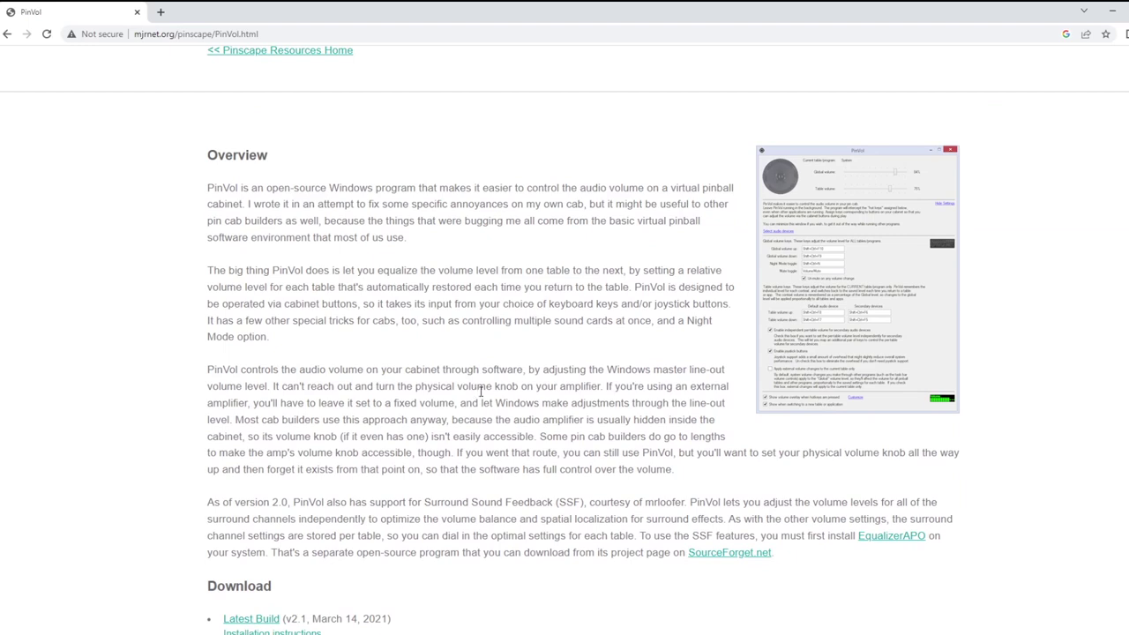
pyautogui.scroll(-1, 423, 473)
pyautogui.scroll(-2, 424, 472)
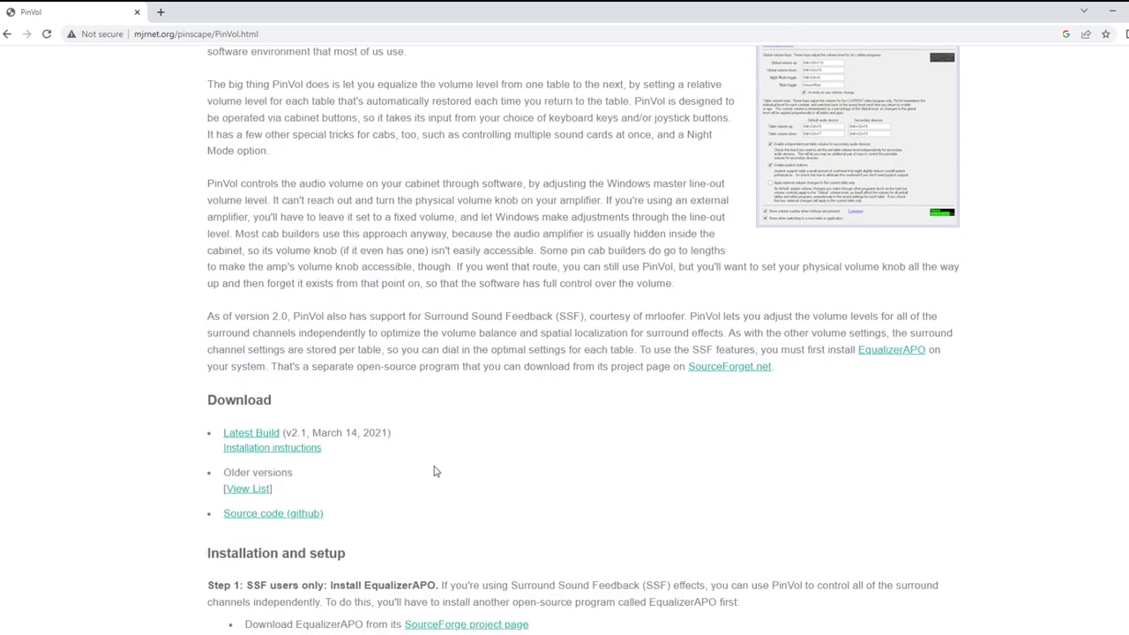
pyautogui.click(276, 432)
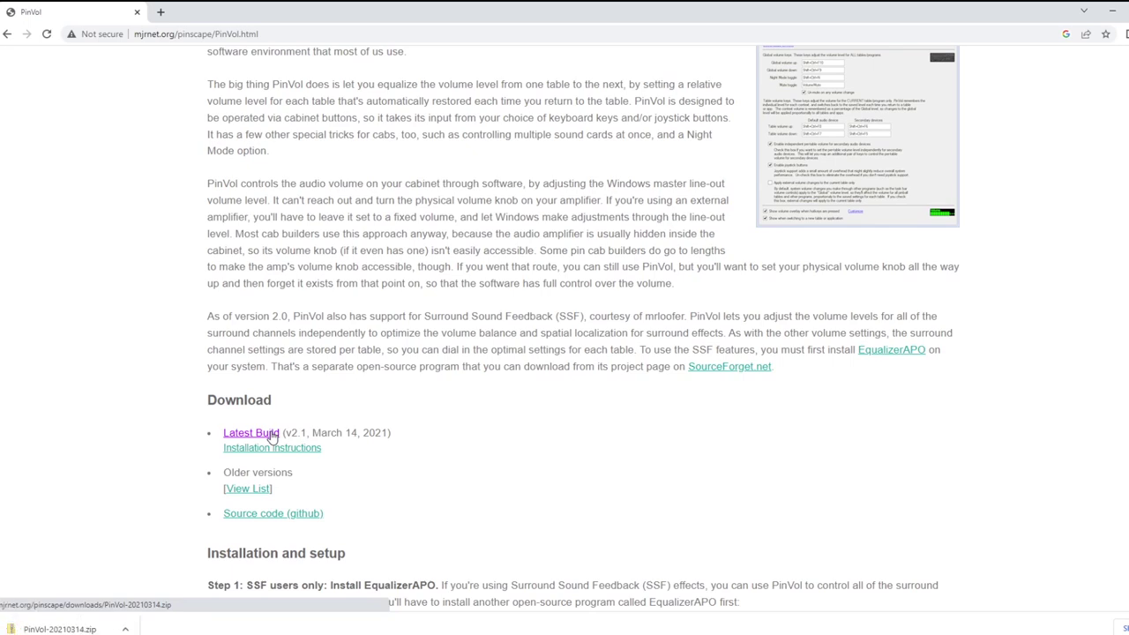
pyautogui.click(126, 628)
pyautogui.click(151, 587)
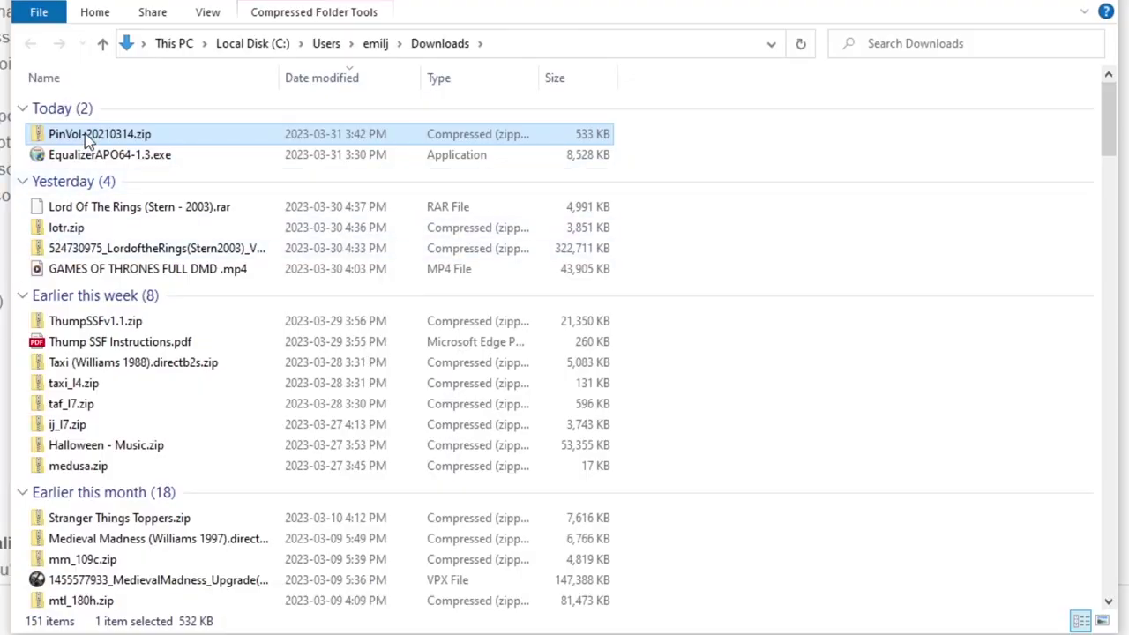
# - Copy PinVol-20210314.zip from Downloads into the C:\vPinball folder
pyautogui.rightClick(88, 141)
pyautogui.click(155, 479)
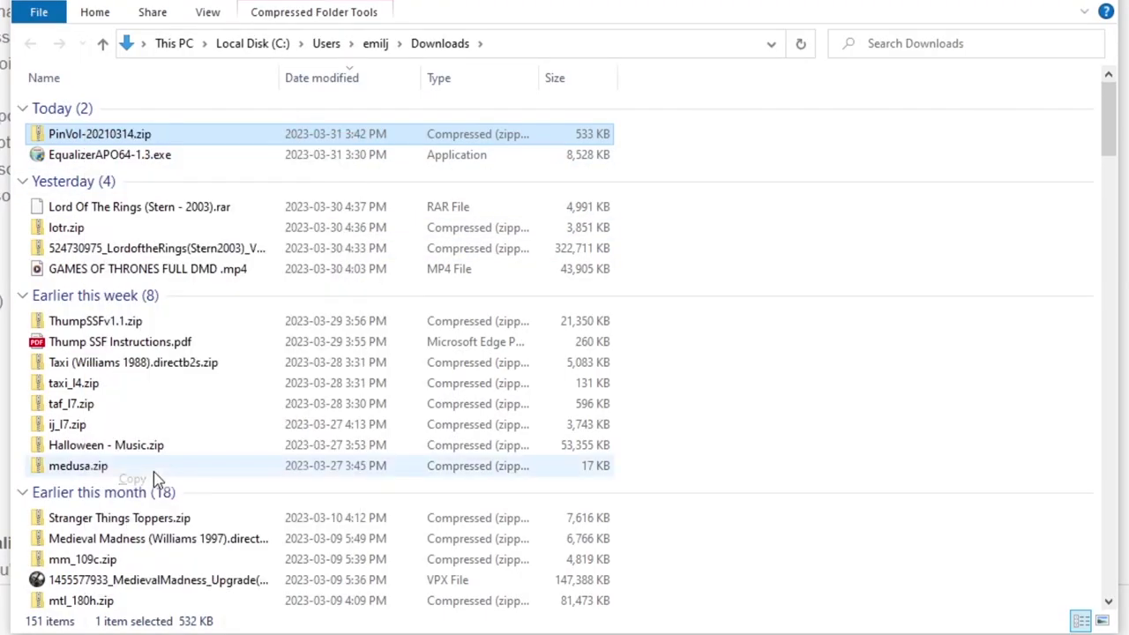
pyautogui.click(132, 630)
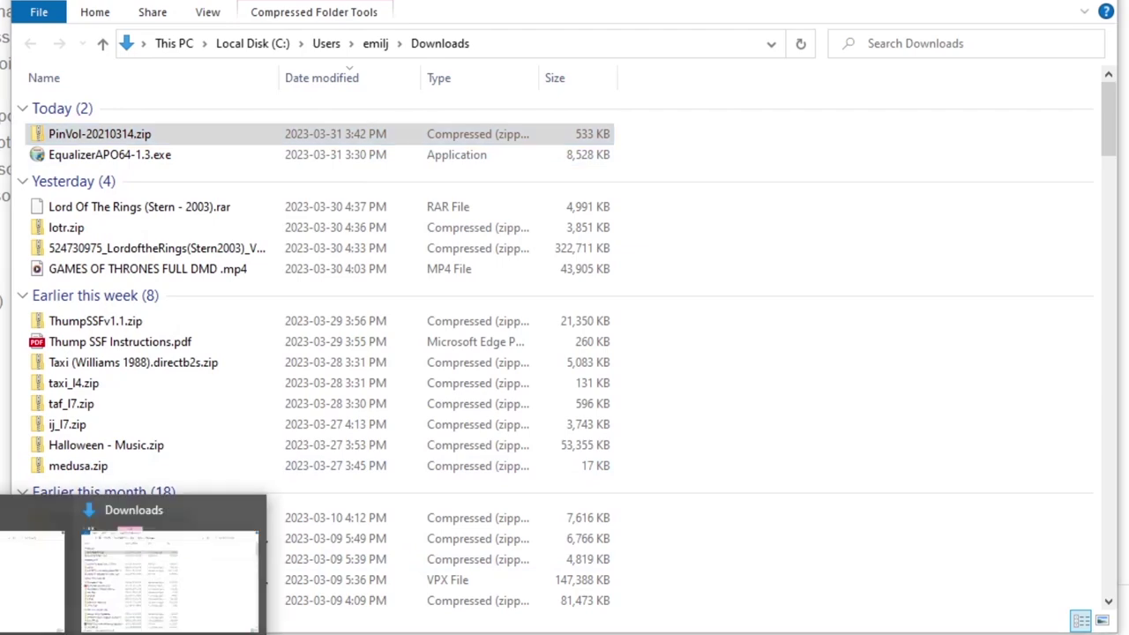
pyautogui.click(32, 577)
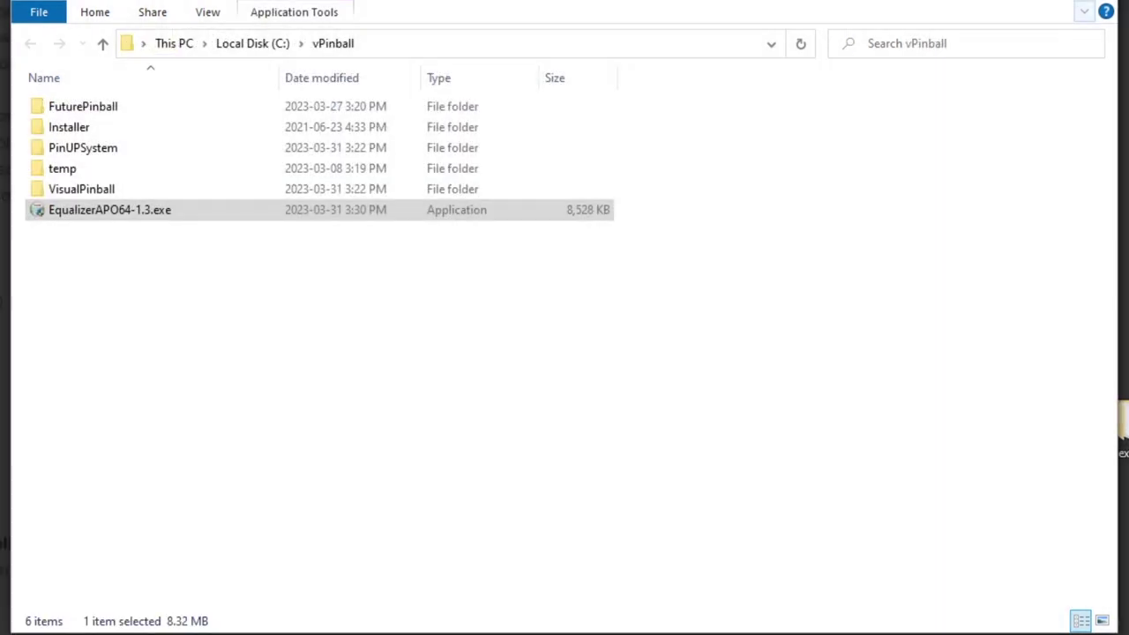
pyautogui.rightClick(92, 308)
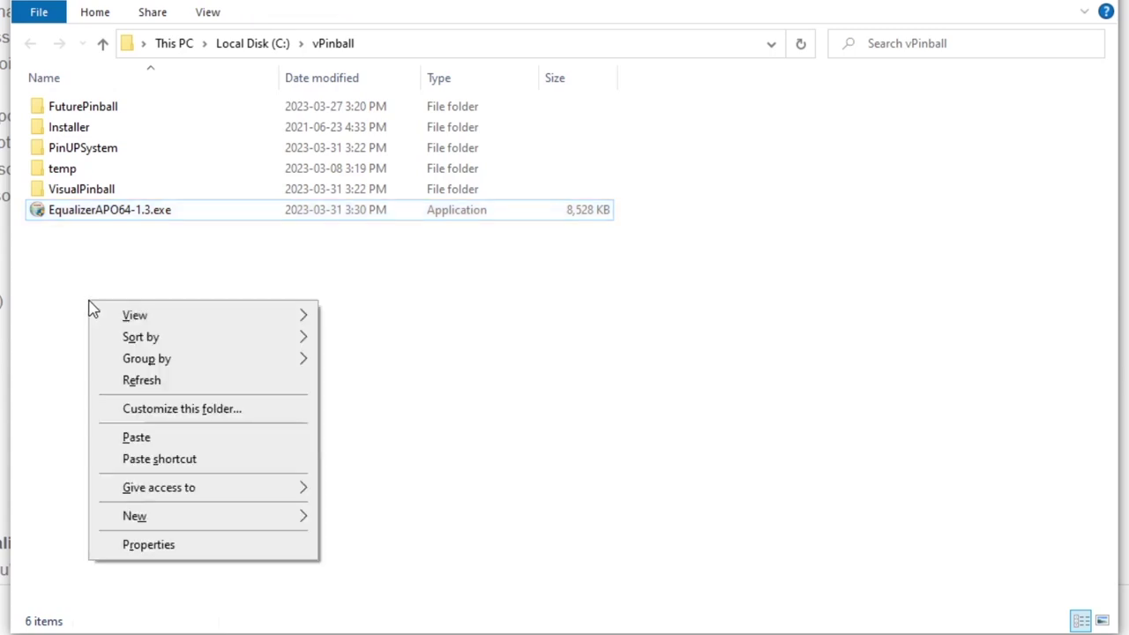
pyautogui.click(136, 439)
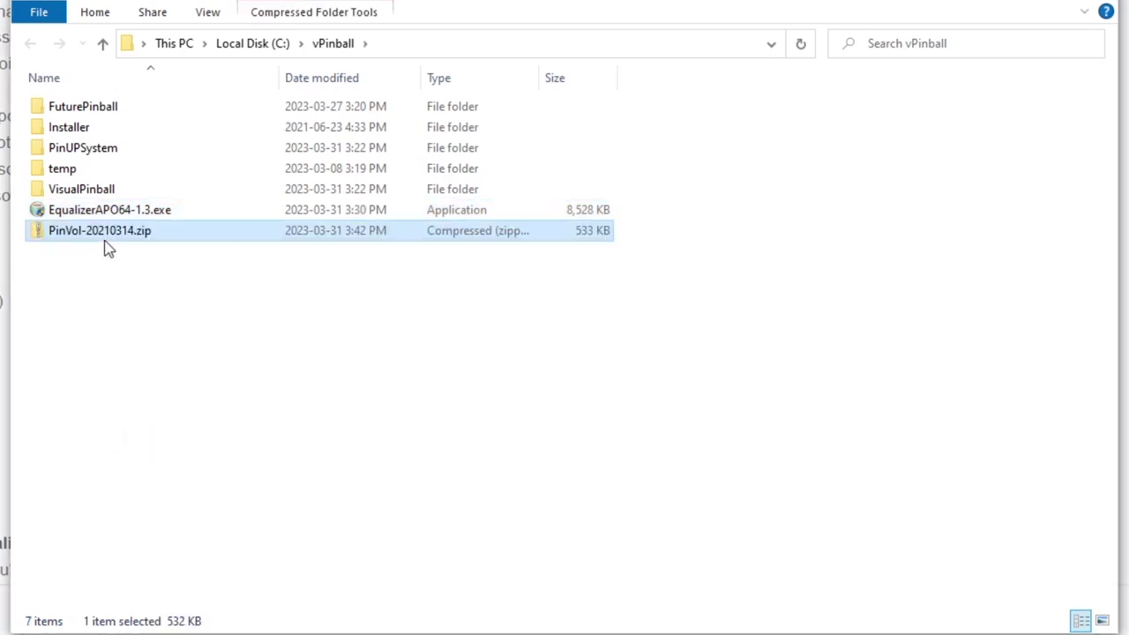
# - Unblock PinVol-20210314.zip in its file properties and apply the change
pyautogui.rightClick(107, 241)
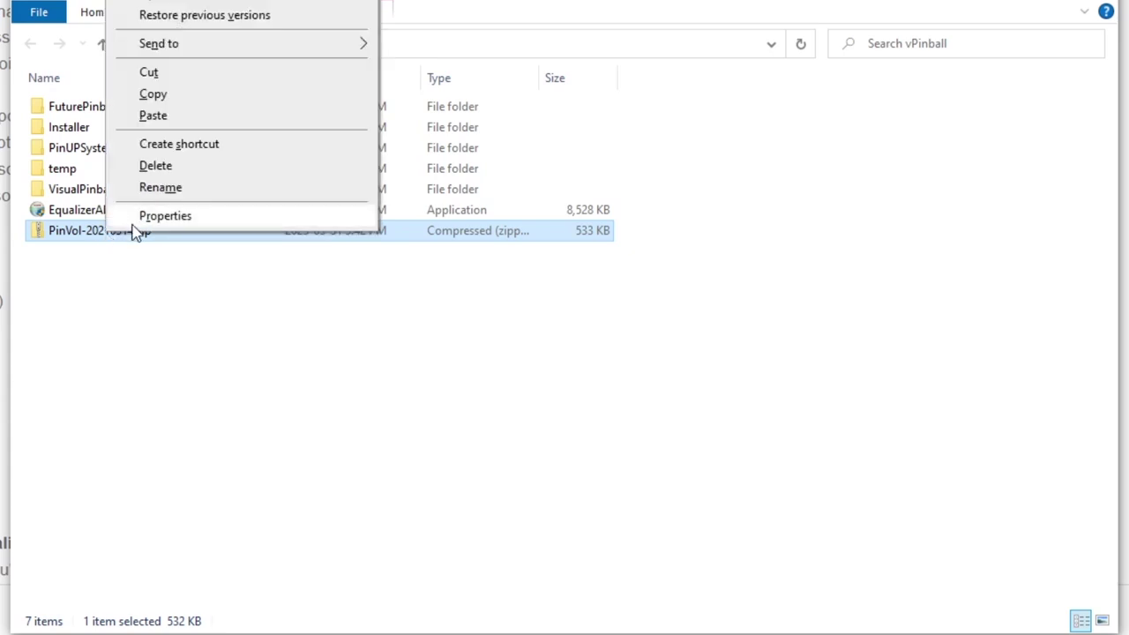
pyautogui.click(165, 216)
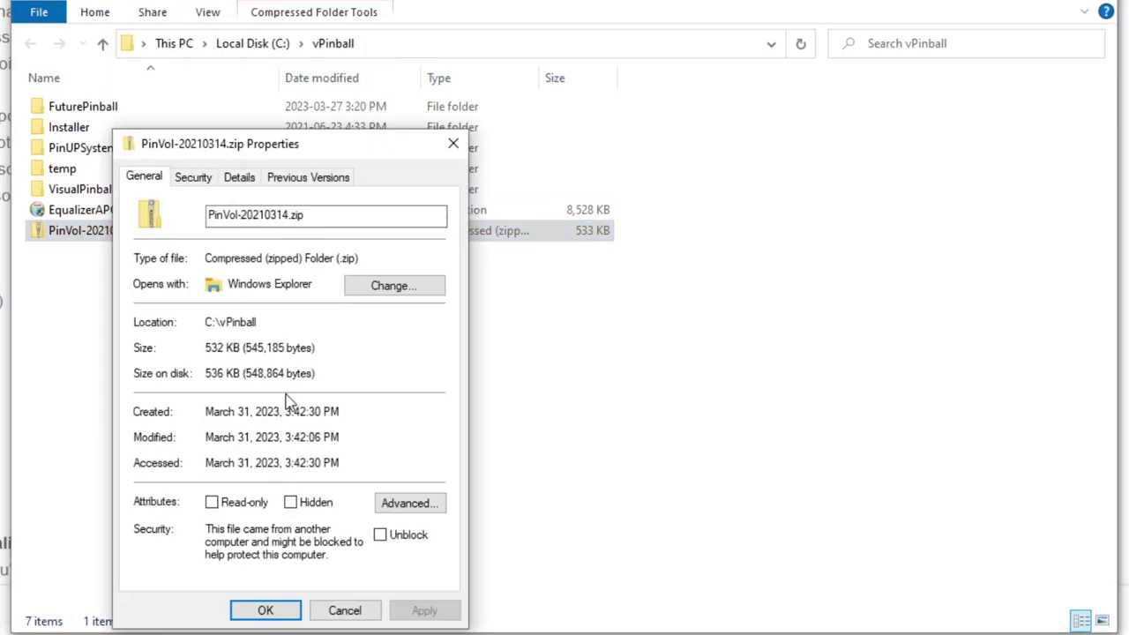
pyautogui.click(380, 536)
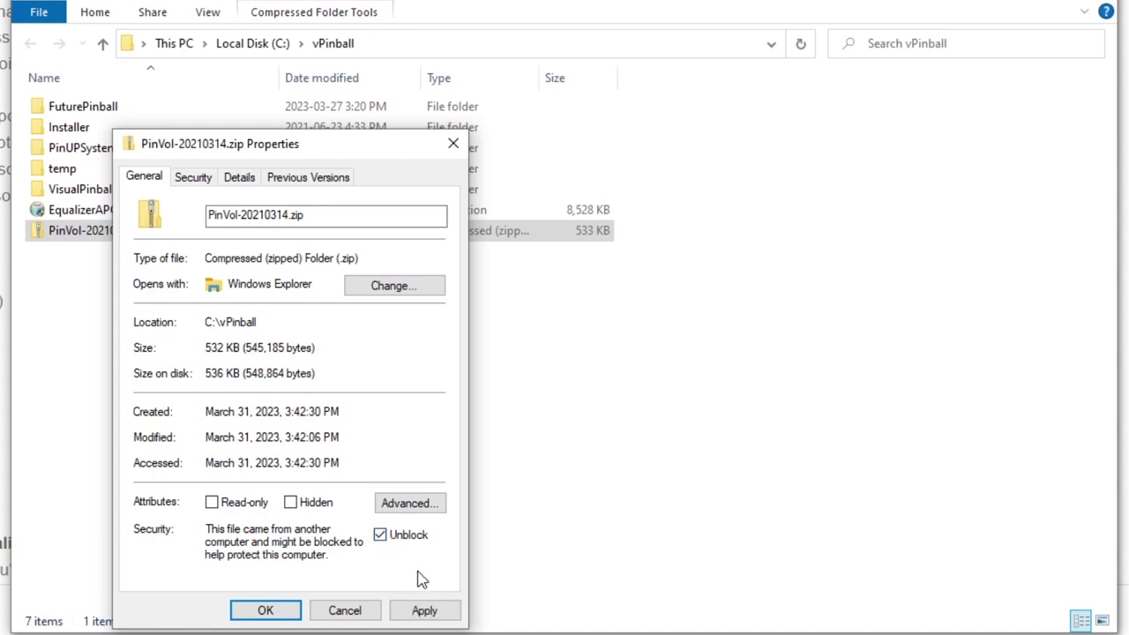
pyautogui.click(431, 611)
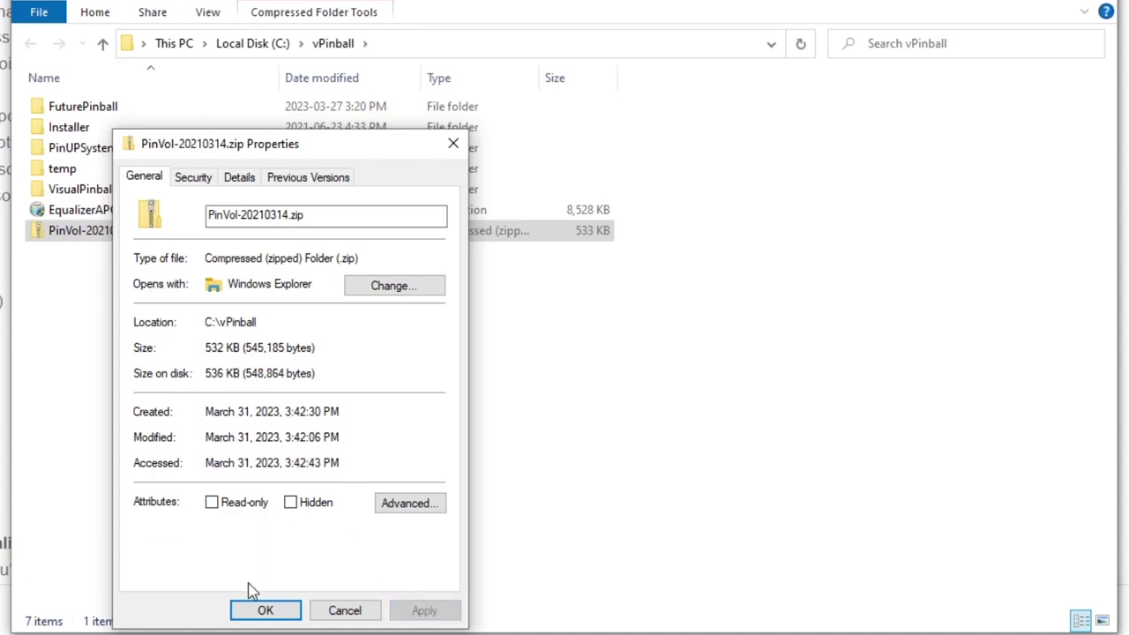
pyautogui.click(264, 610)
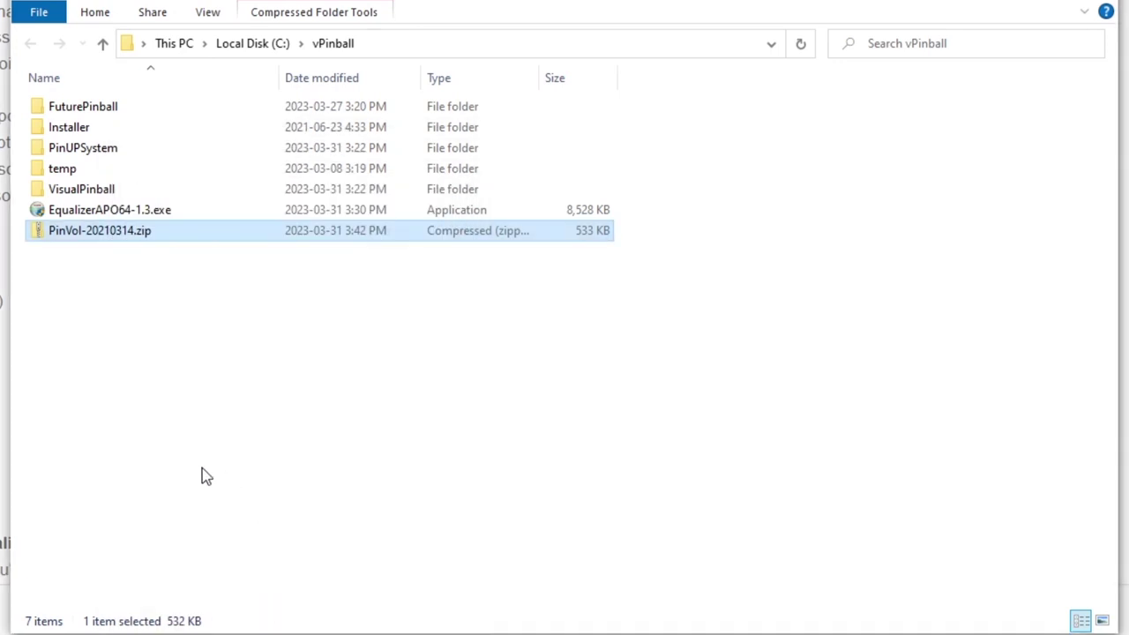
# - Extract the PinVol archive with 7-Zip to its own PinVol-20210314 folder and open that folder
pyautogui.rightClick(112, 236)
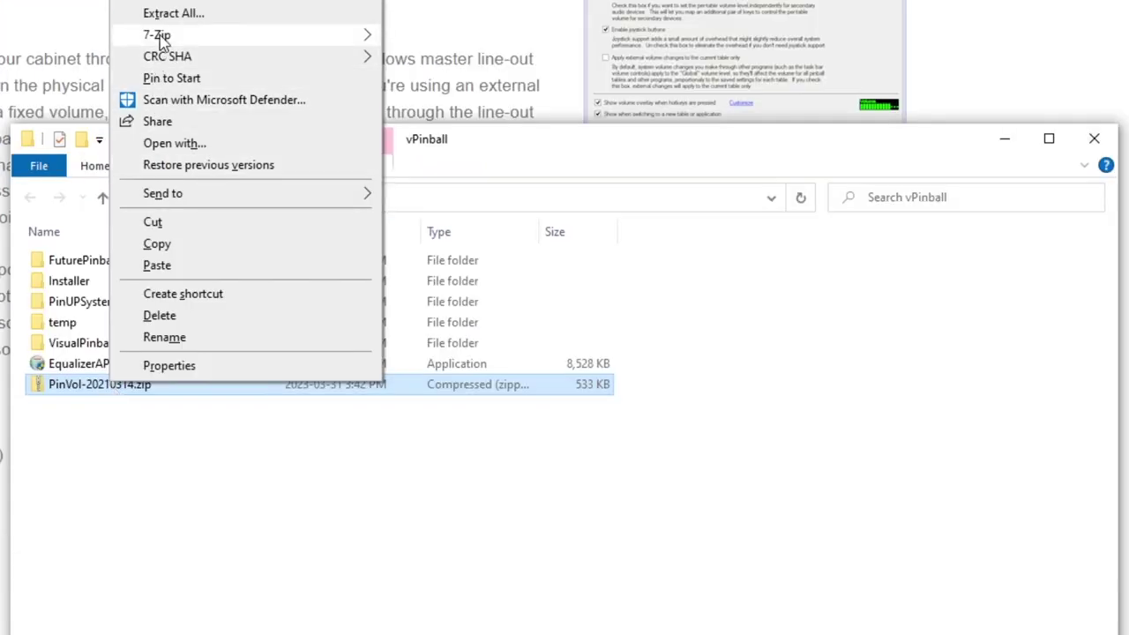
pyautogui.moveTo(239, 40)
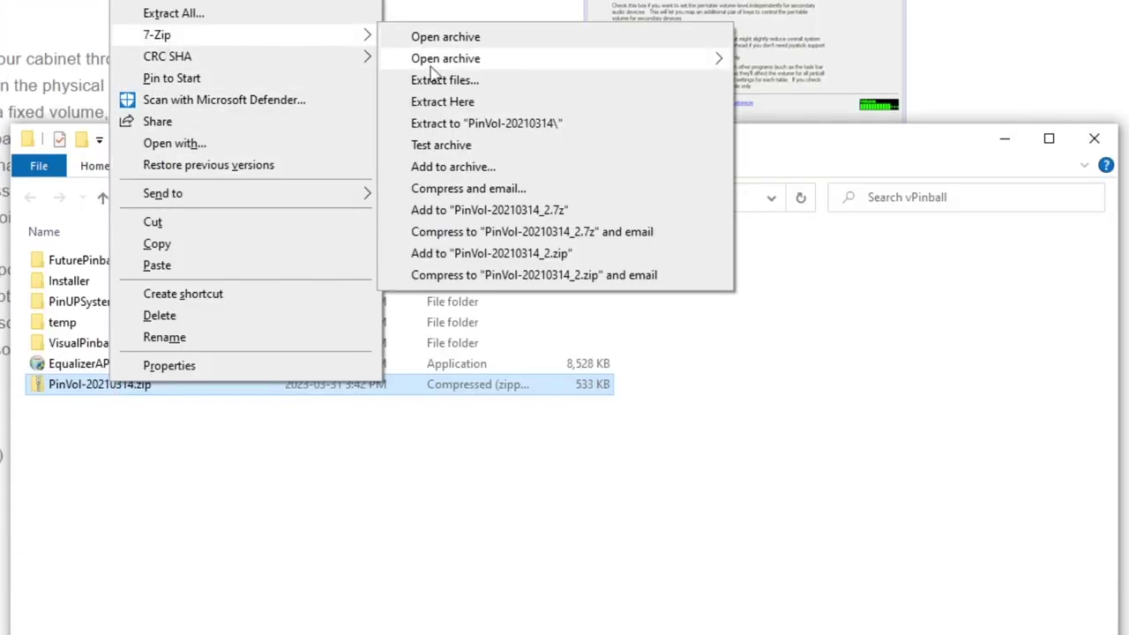
pyautogui.click(448, 126)
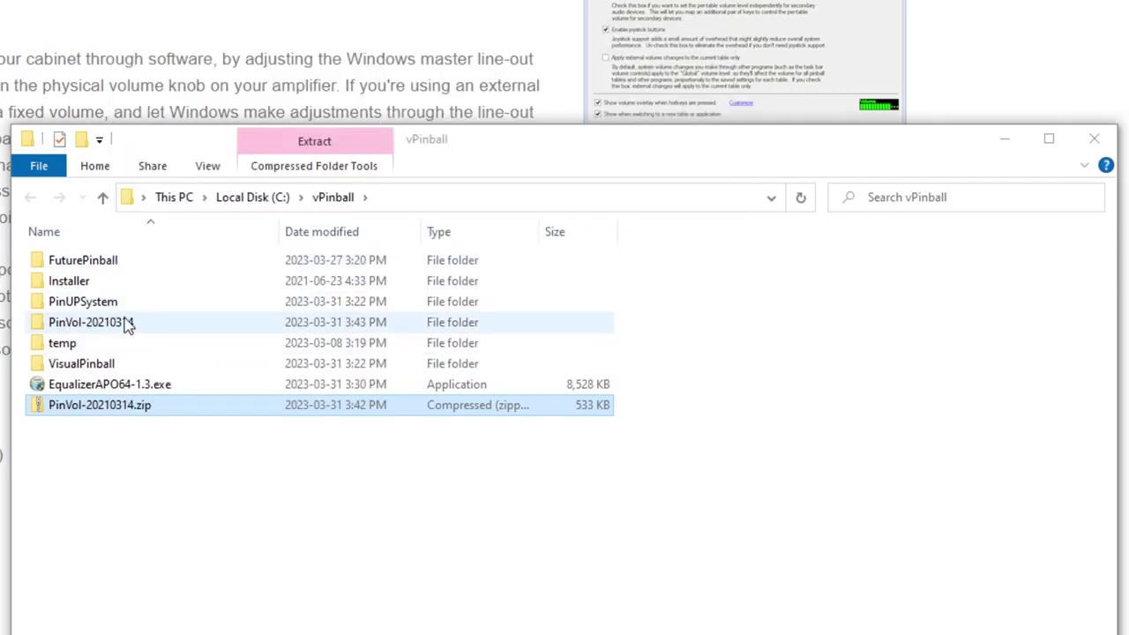
pyautogui.doubleClick(110, 323)
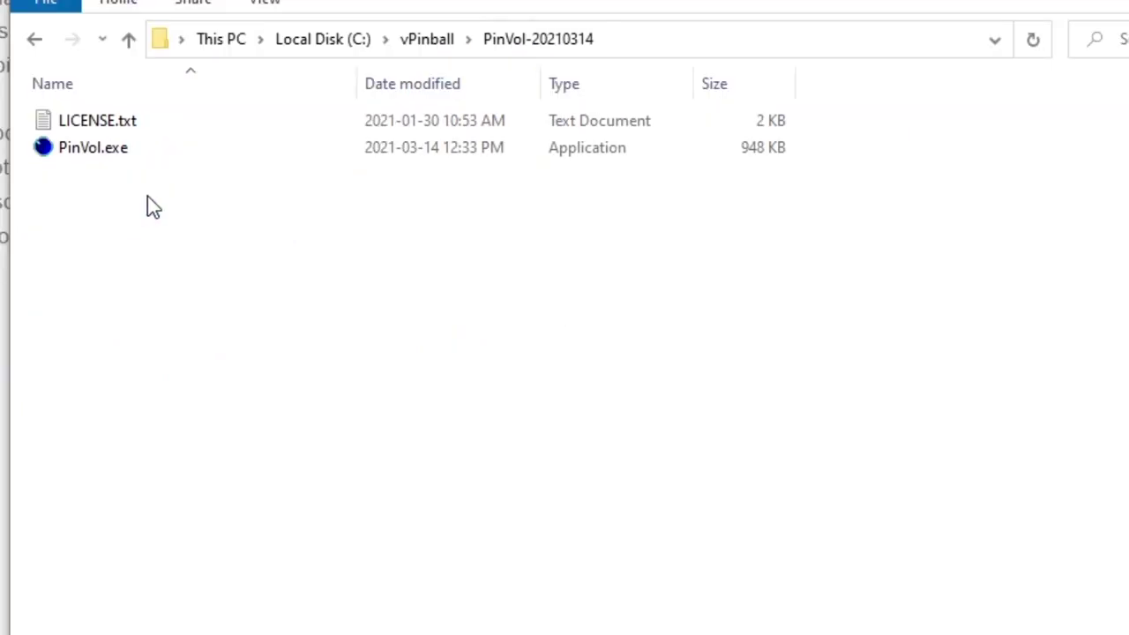
# - Create a shortcut to PinVol.exe in the PinVol-20210314 folder and cut that shortcut for moving
pyautogui.rightClick(99, 161)
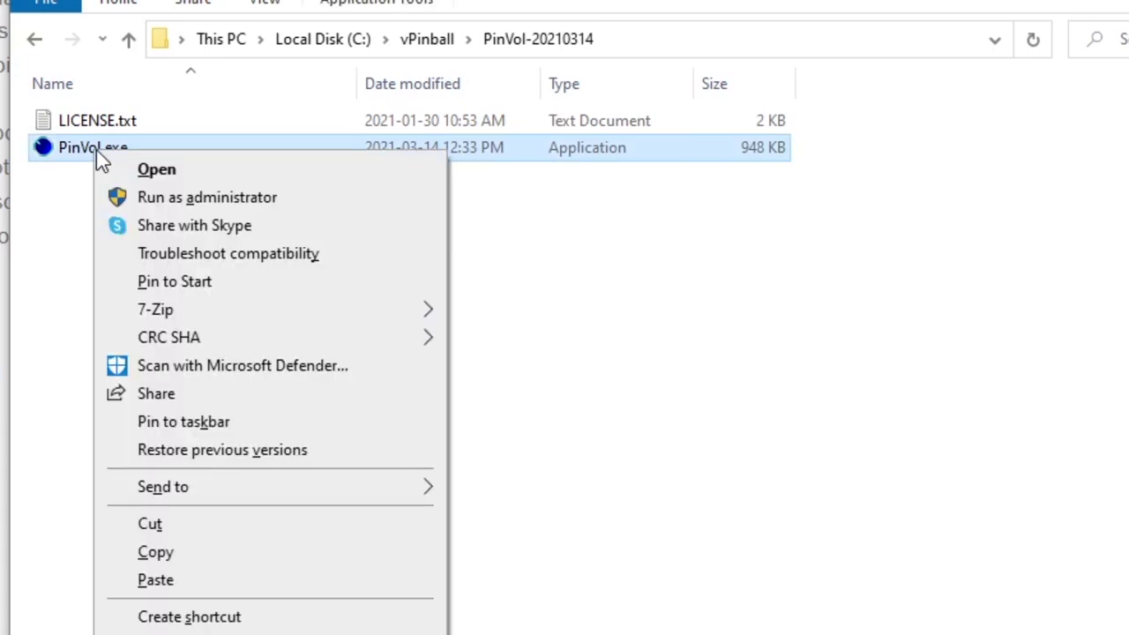
pyautogui.click(225, 620)
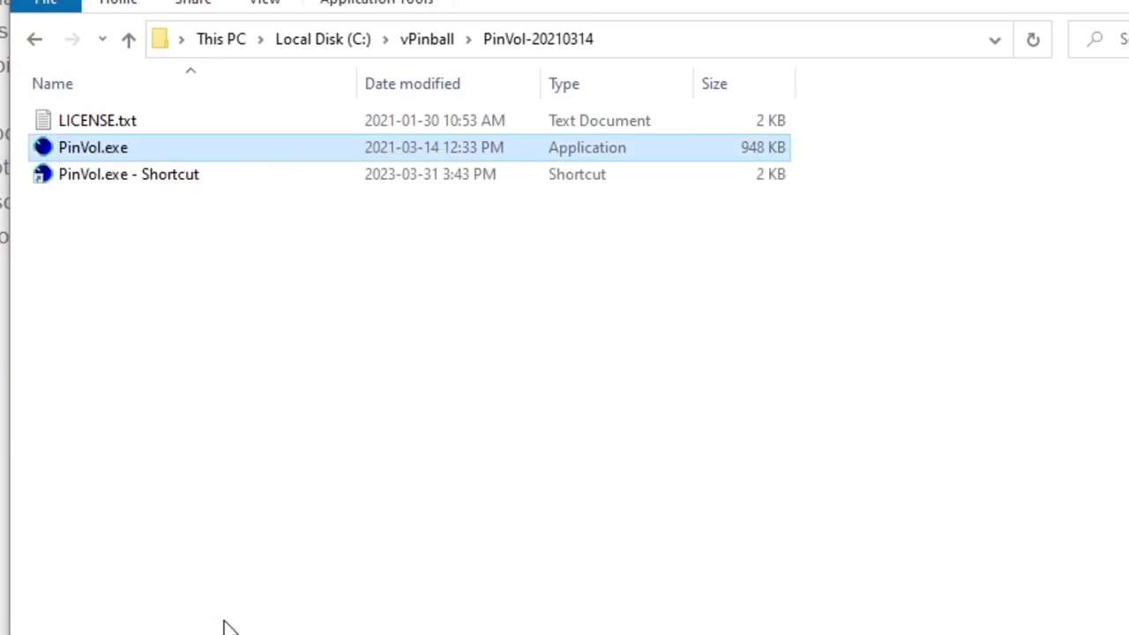
pyautogui.rightClick(120, 177)
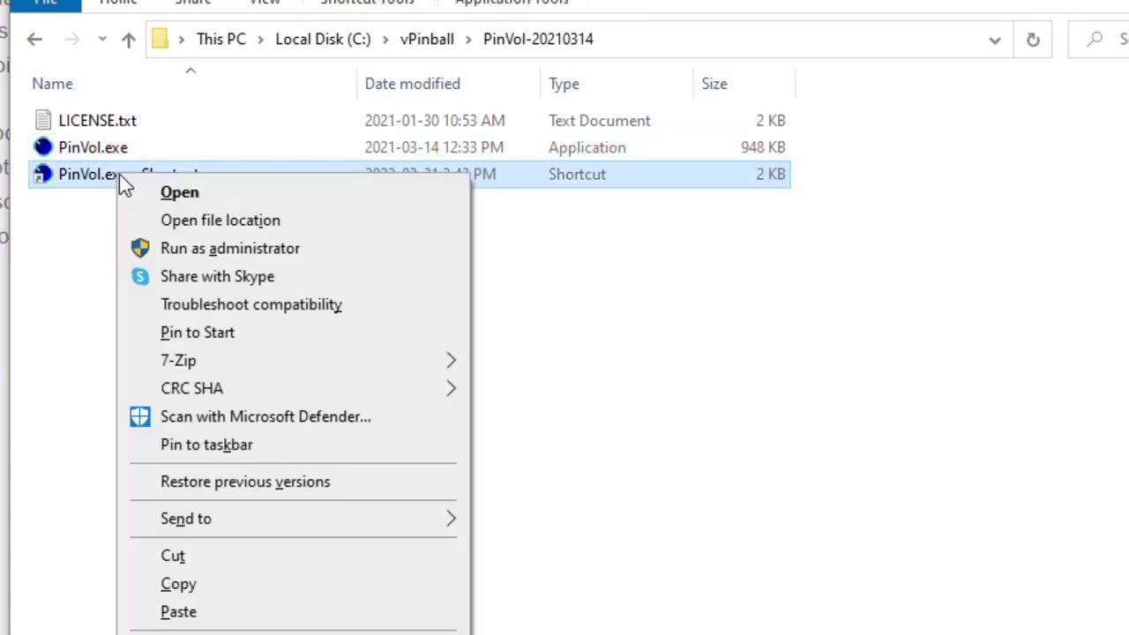
pyautogui.click(185, 556)
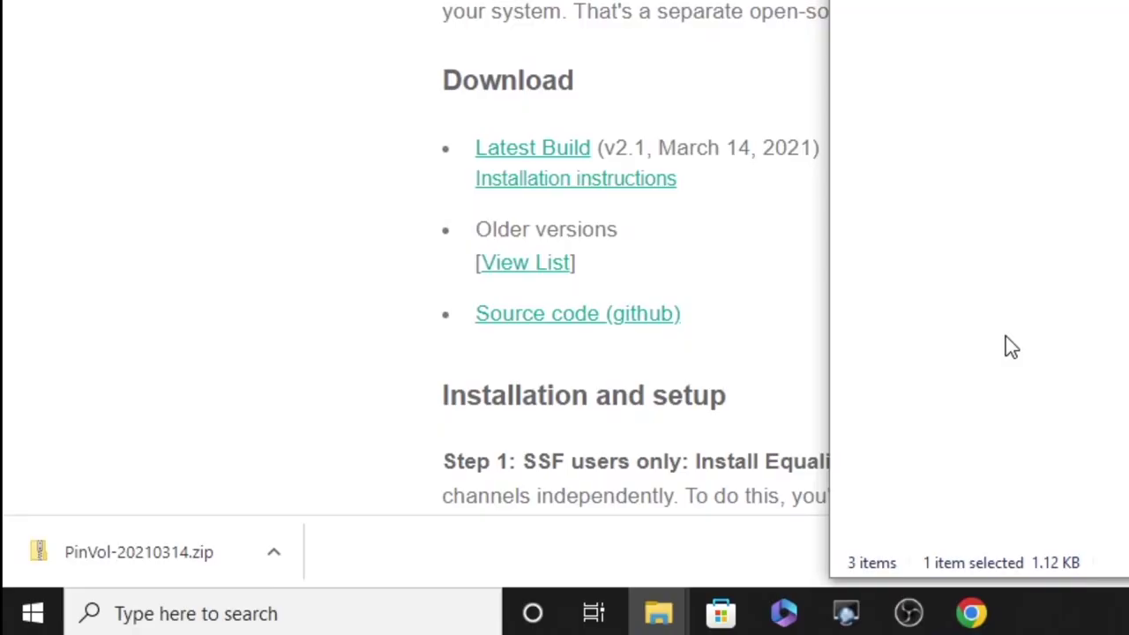
# - Open the Windows Startup folder with the Run command shell:startup and paste the PinVol.exe shortcut there
pyautogui.press('super+r')
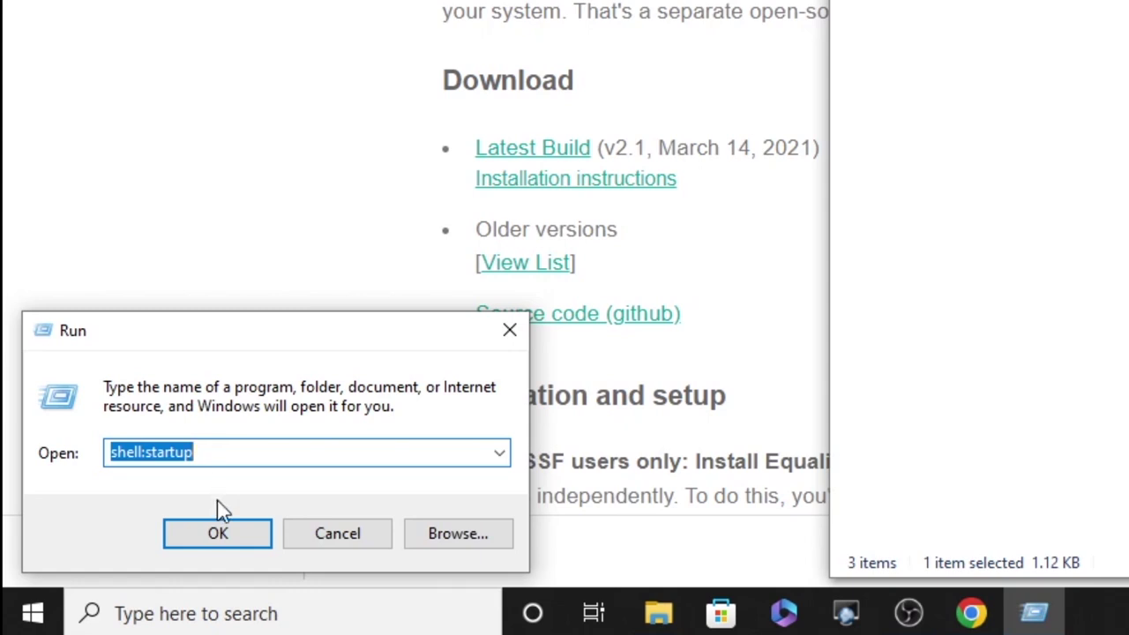
pyautogui.click(225, 533)
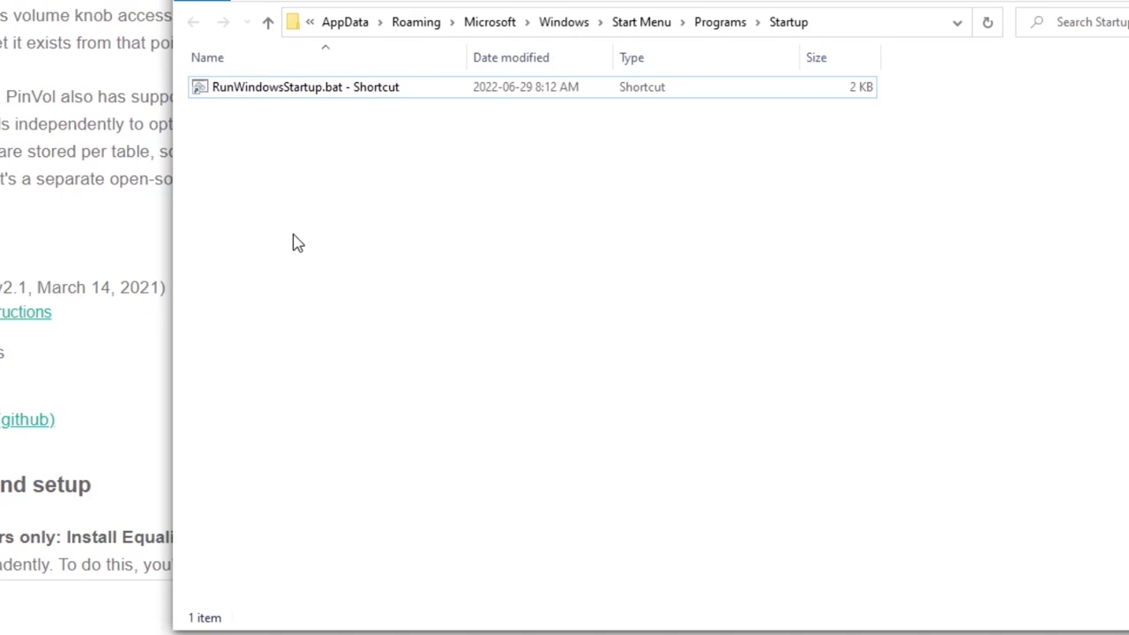
pyautogui.rightClick(295, 242)
pyautogui.click(346, 377)
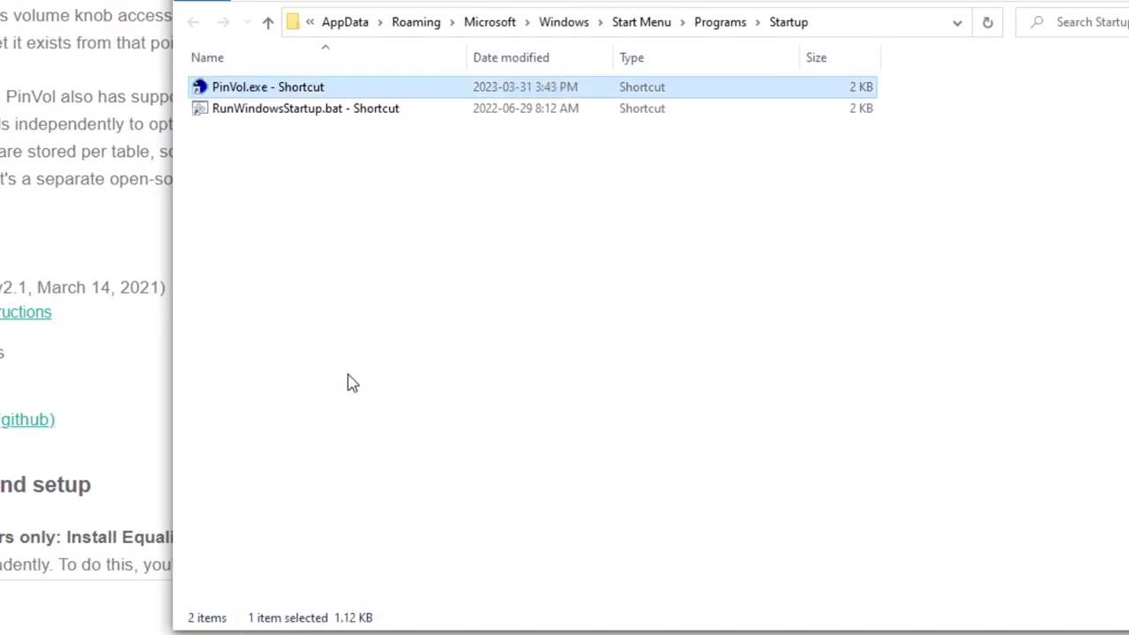
# - Set the PinVol.exe startup shortcut to run Minimized and apply the change
pyautogui.rightClick(287, 94)
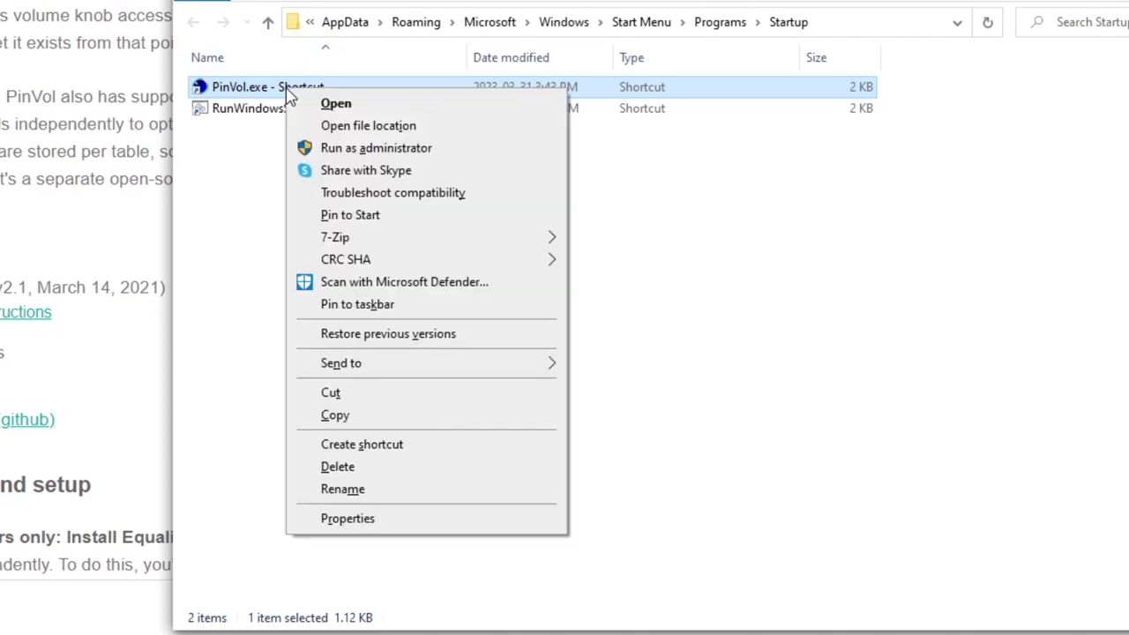
pyautogui.click(360, 522)
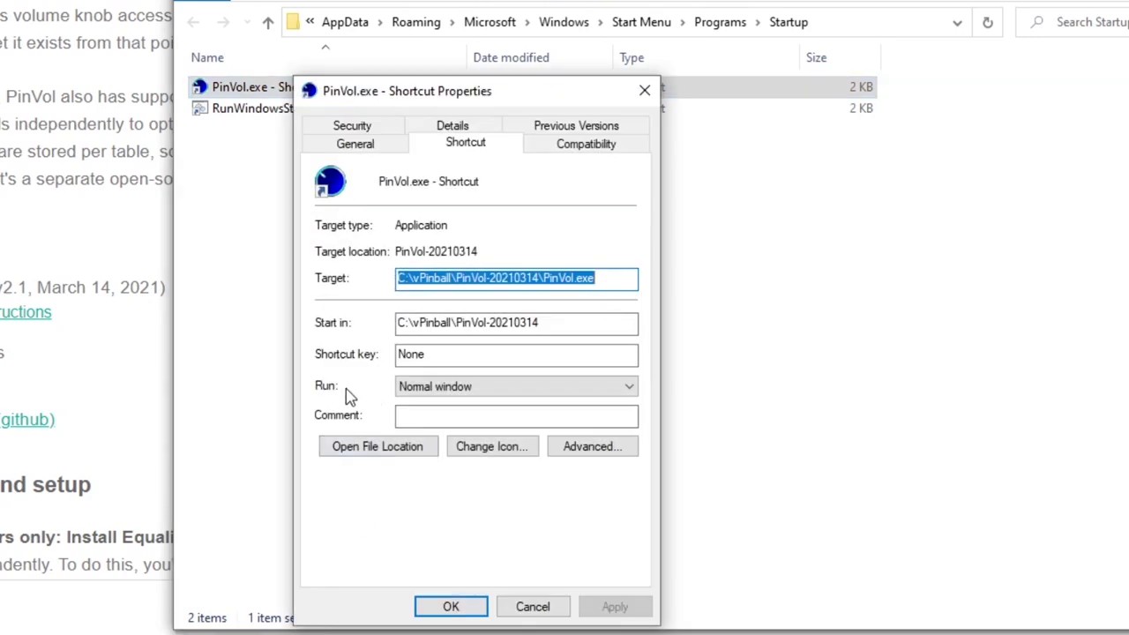
pyautogui.click(631, 391)
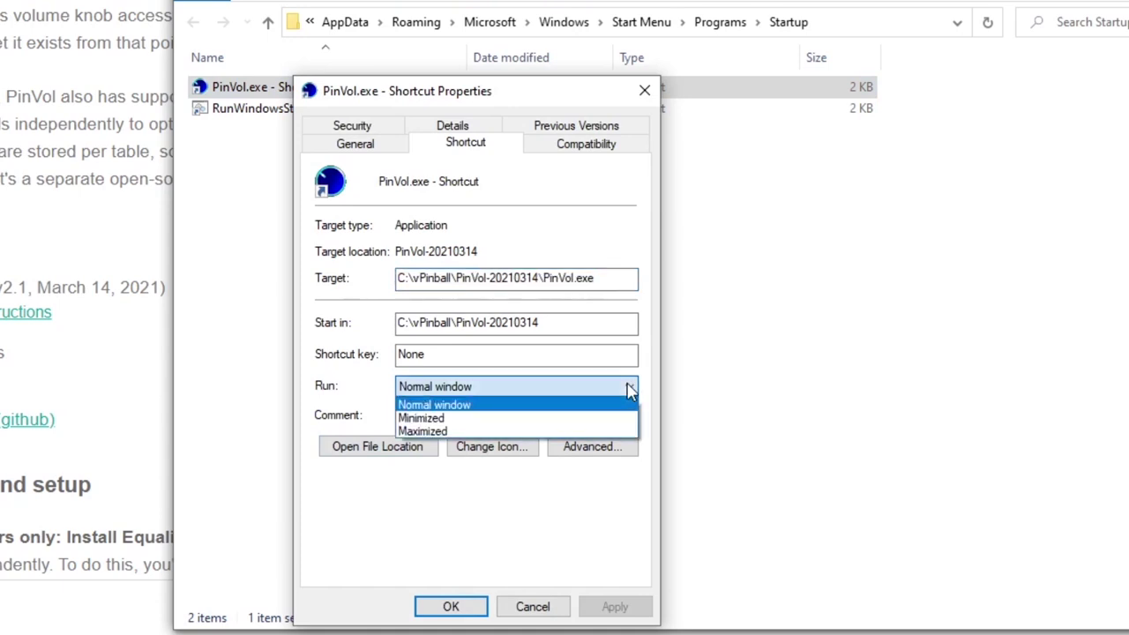
pyautogui.click(544, 418)
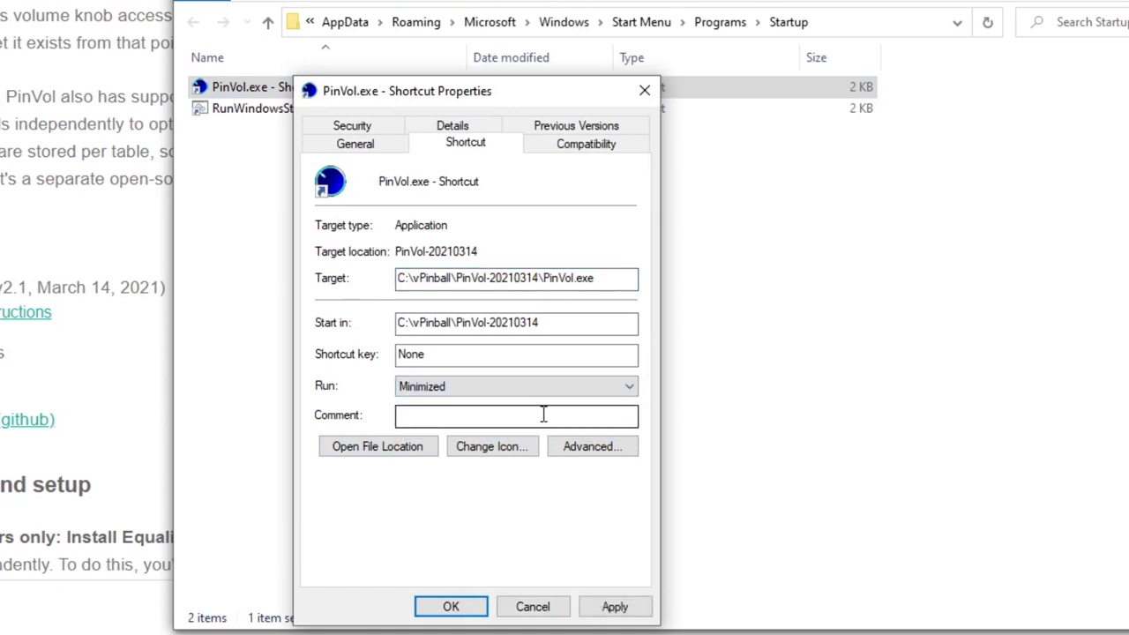
pyautogui.click(614, 608)
pyautogui.click(468, 610)
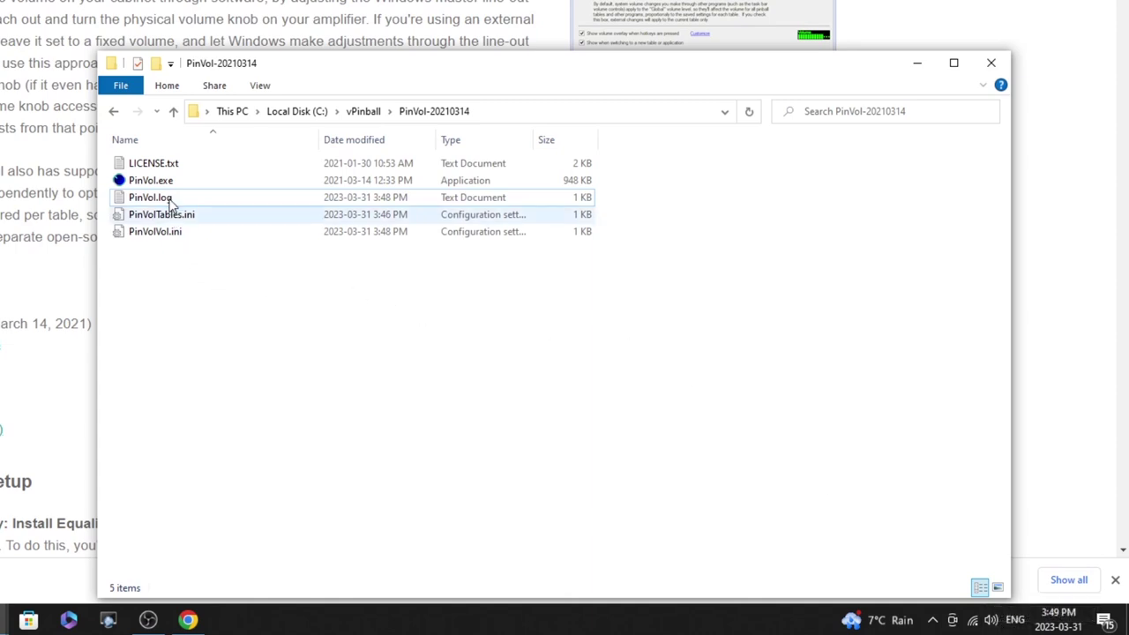
# - Launch PinVol.exe from the PinVol-20210314 folder, set Table volume to 100%, and raise Default Table Volume to its maximum
pyautogui.doubleClick(163, 183)
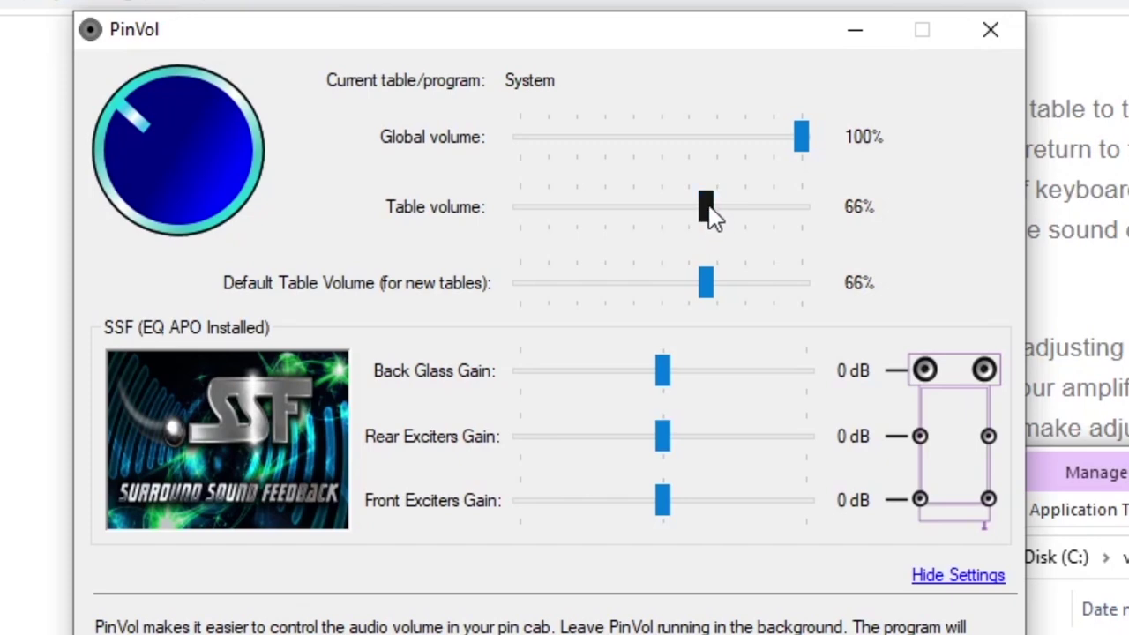
pyautogui.moveTo(710, 214); pyautogui.dragTo(813, 216)
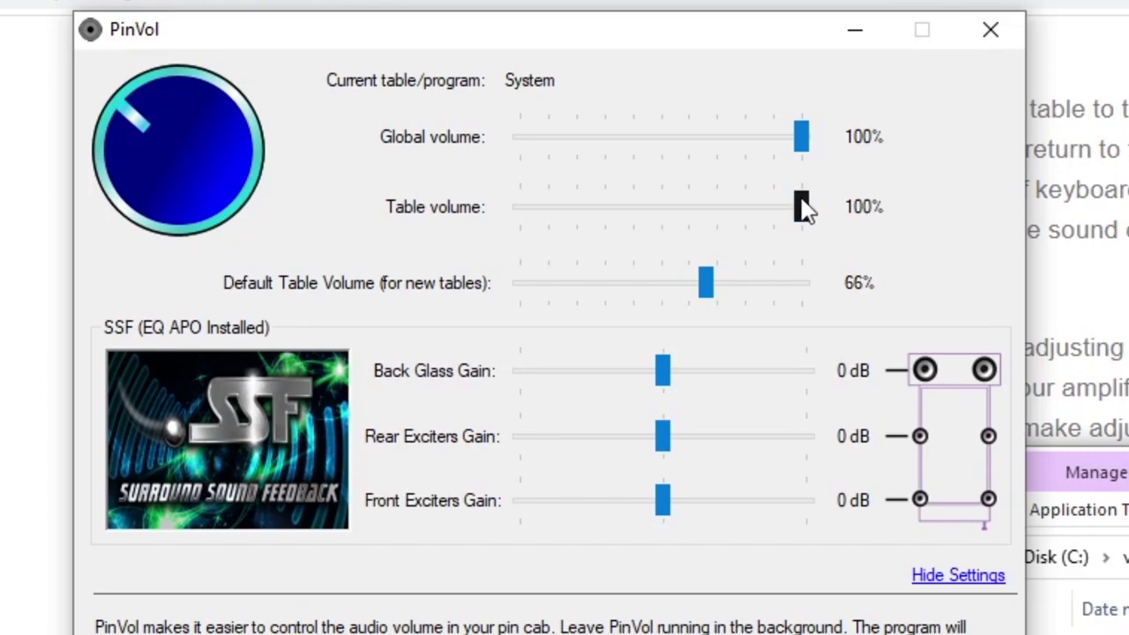
pyautogui.moveTo(710, 300); pyautogui.dragTo(818, 300)
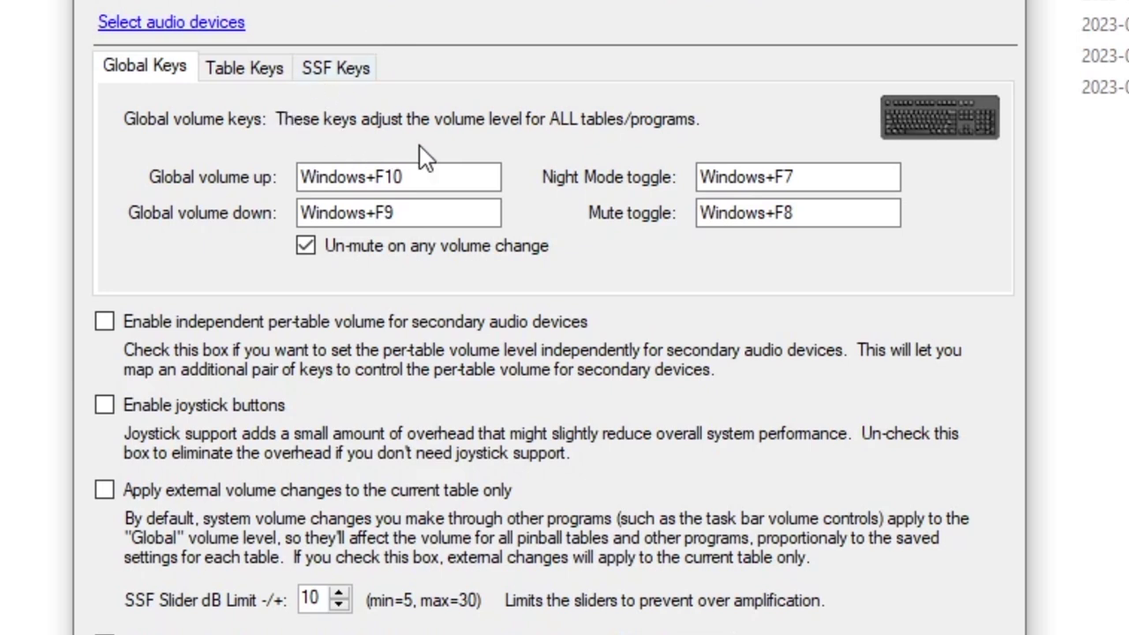
# - Review the key assignments for global volume, Night Mode and mute in PinVol
pyautogui.click(401, 175)
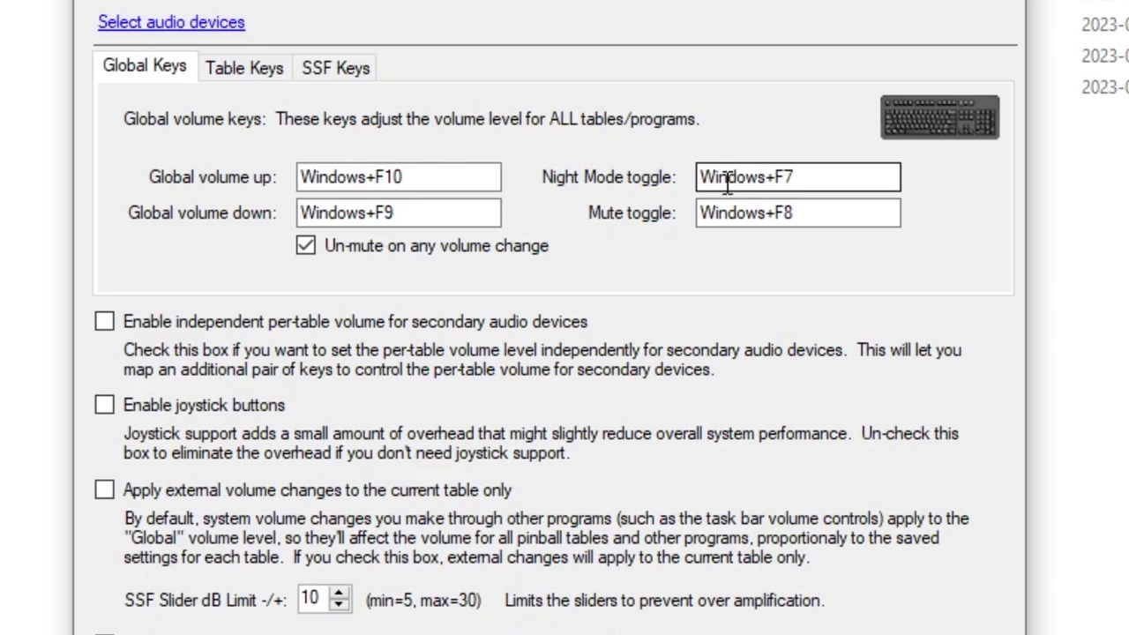
pyautogui.click(728, 212)
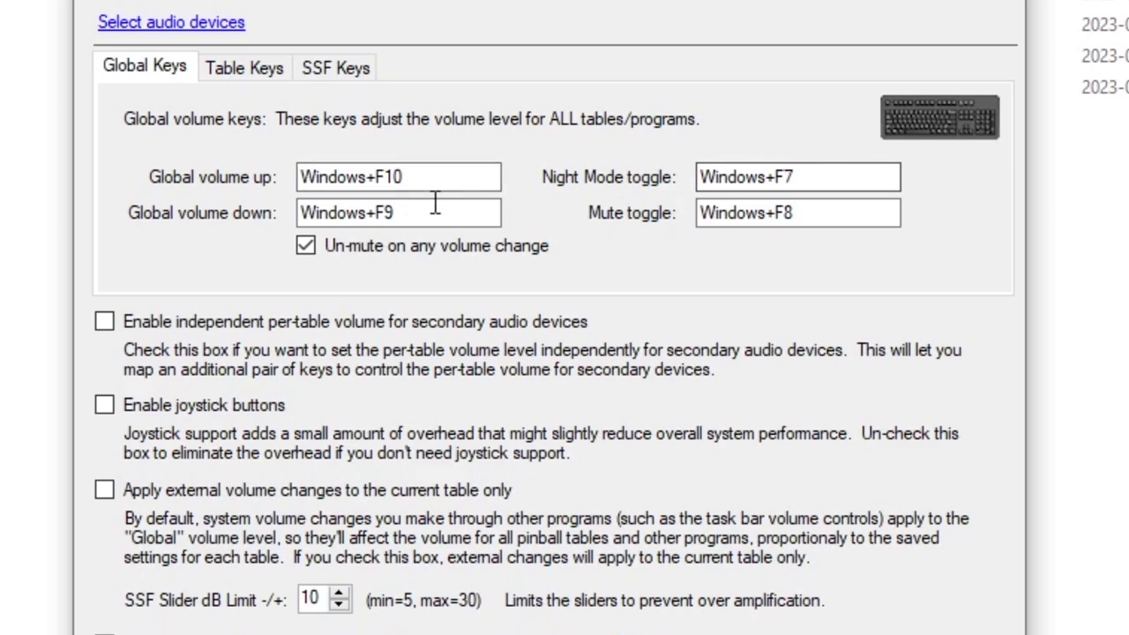
# - Review the hotkey assignments for table volume and SSF in PinVol
pyautogui.click(252, 80)
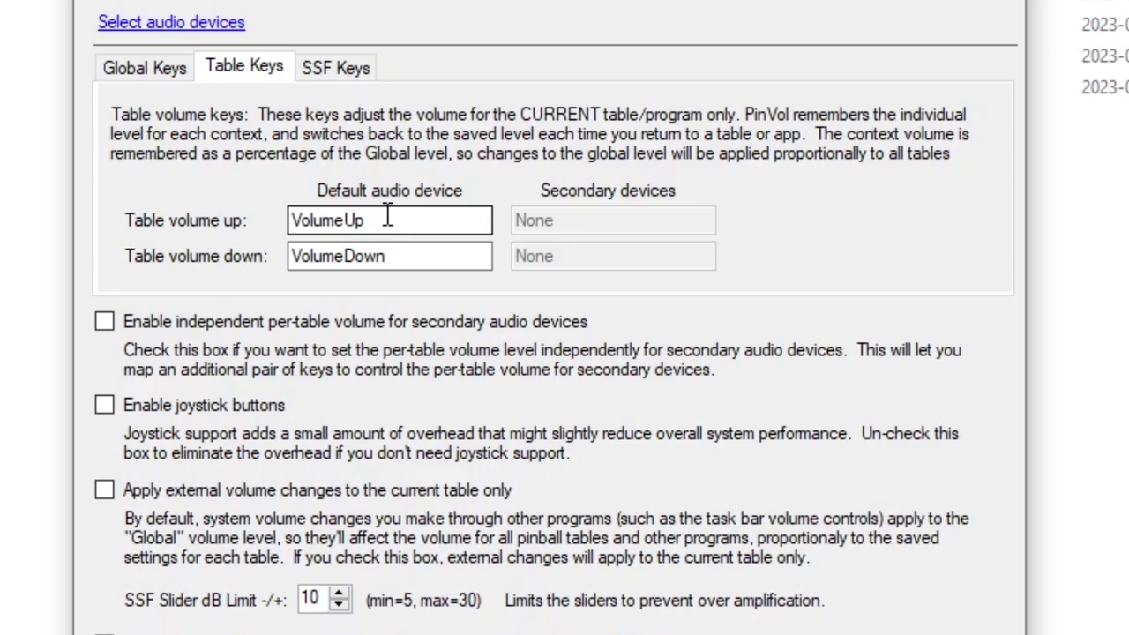
pyautogui.click(342, 70)
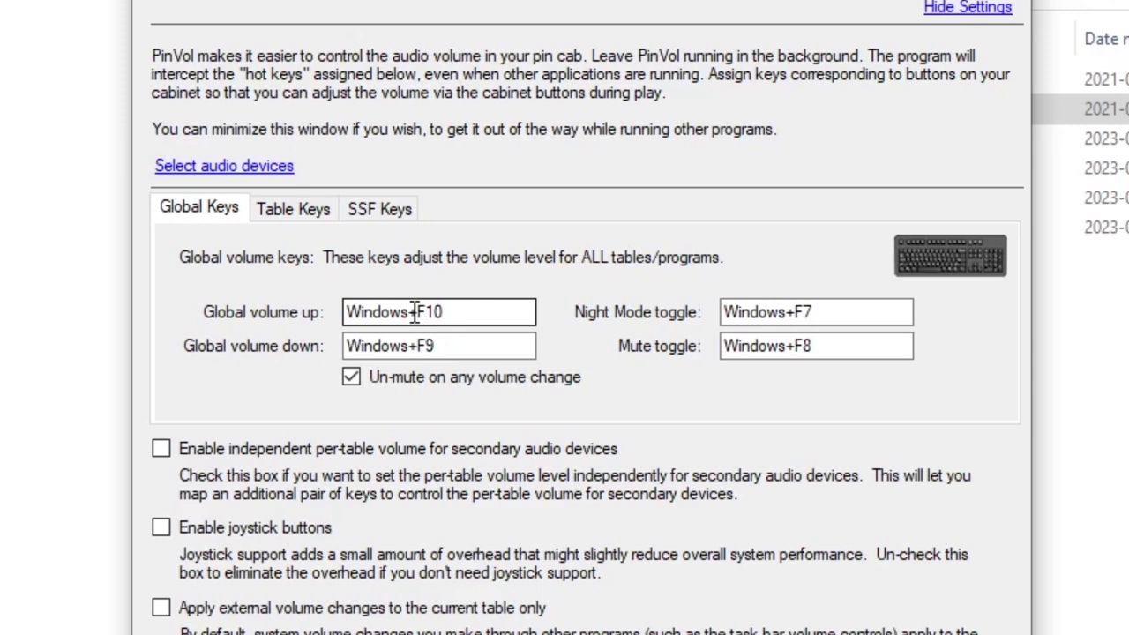
# - Reassign the global volume up hotkey to Windows+P as a trial and restore it to Windows+F10
pyautogui.click(414, 314)
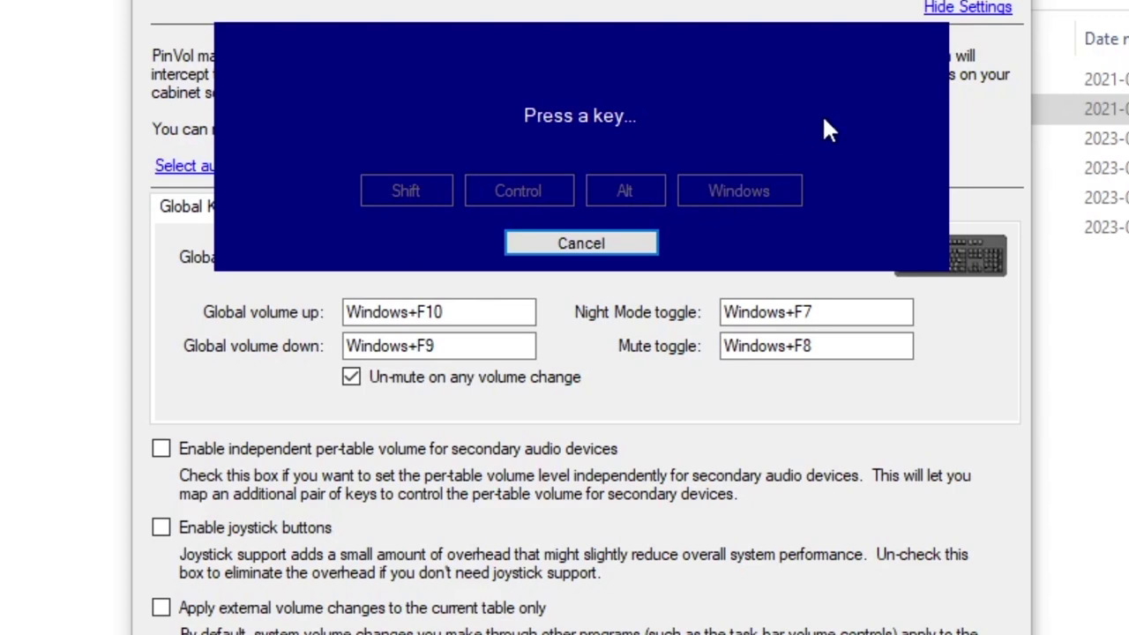
pyautogui.press('super')
pyautogui.press('super+p')
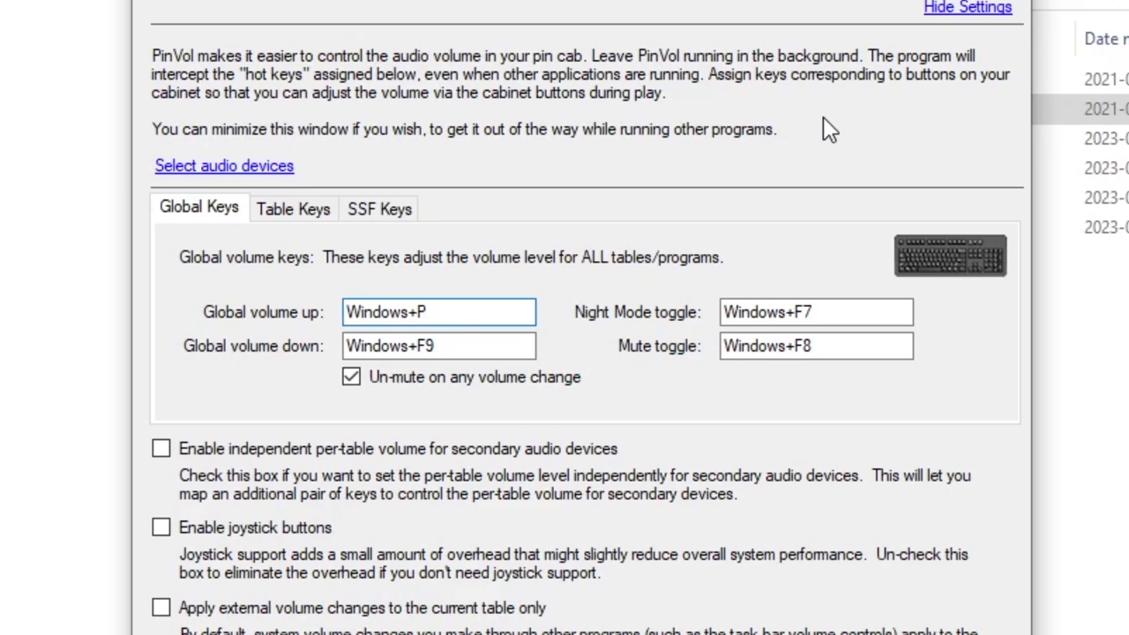
pyautogui.click(444, 312)
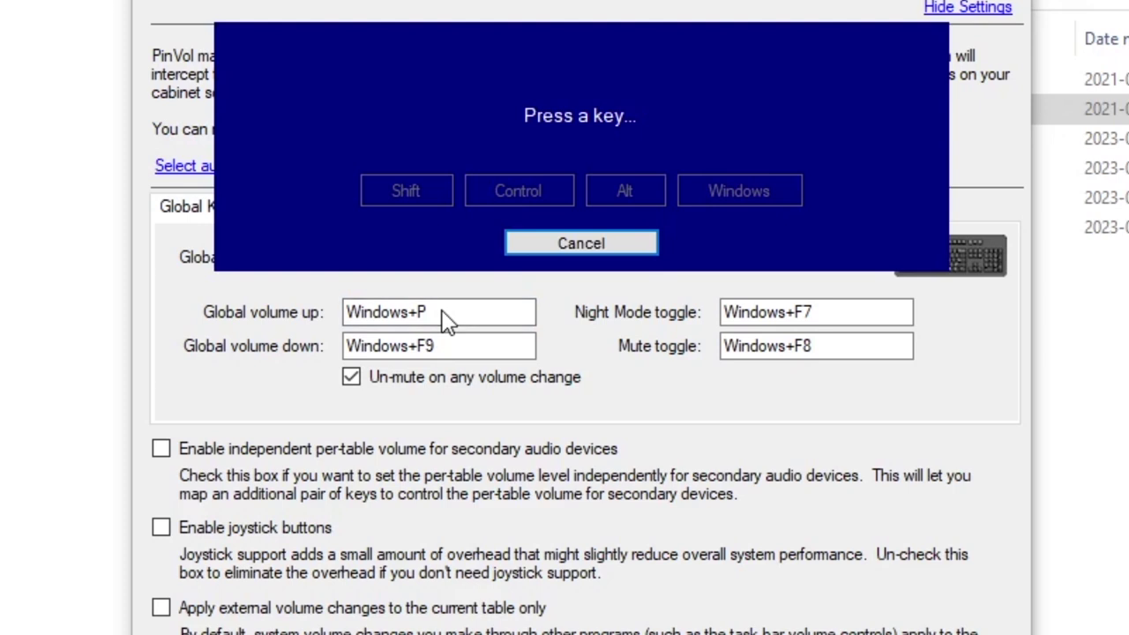
pyautogui.press('super')
pyautogui.press('super+F10')
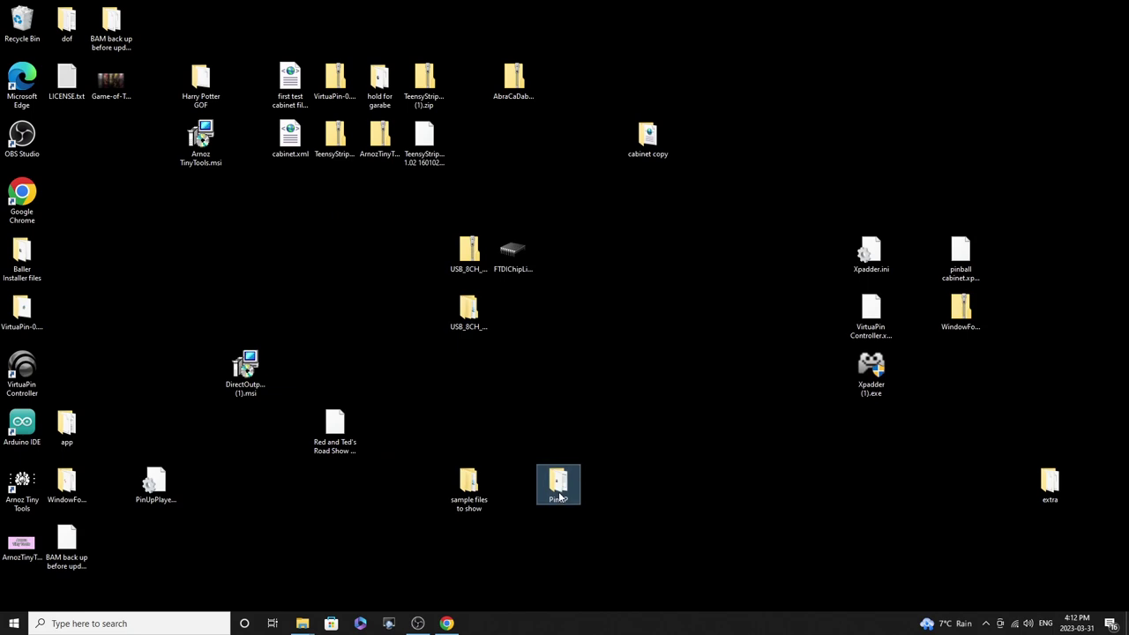
# - Switch to PinUP Popper Config, save the global script settings with the custom option VolumeChange=0, and exit setup by launching Popper
pyautogui.doubleClick(559, 497)
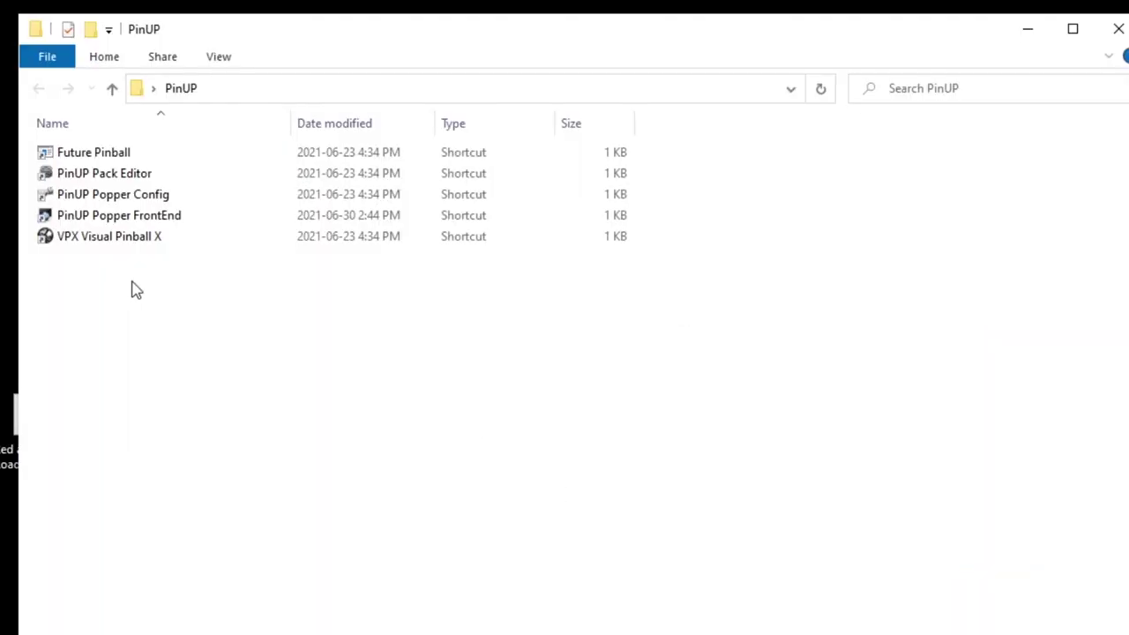
pyautogui.doubleClick(113, 196)
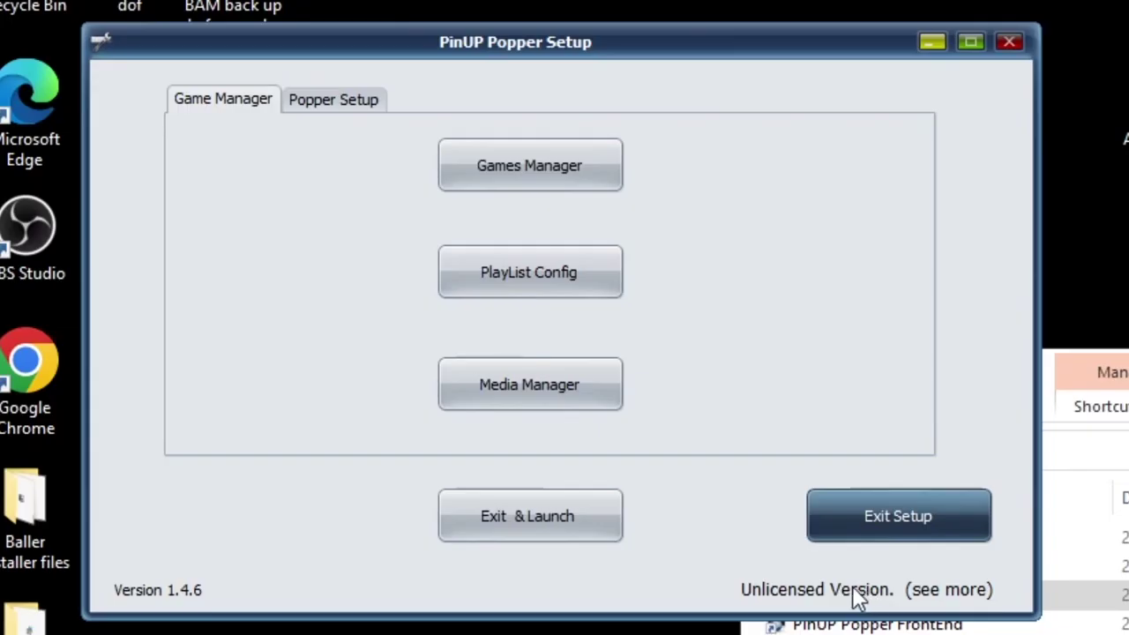
pyautogui.click(342, 104)
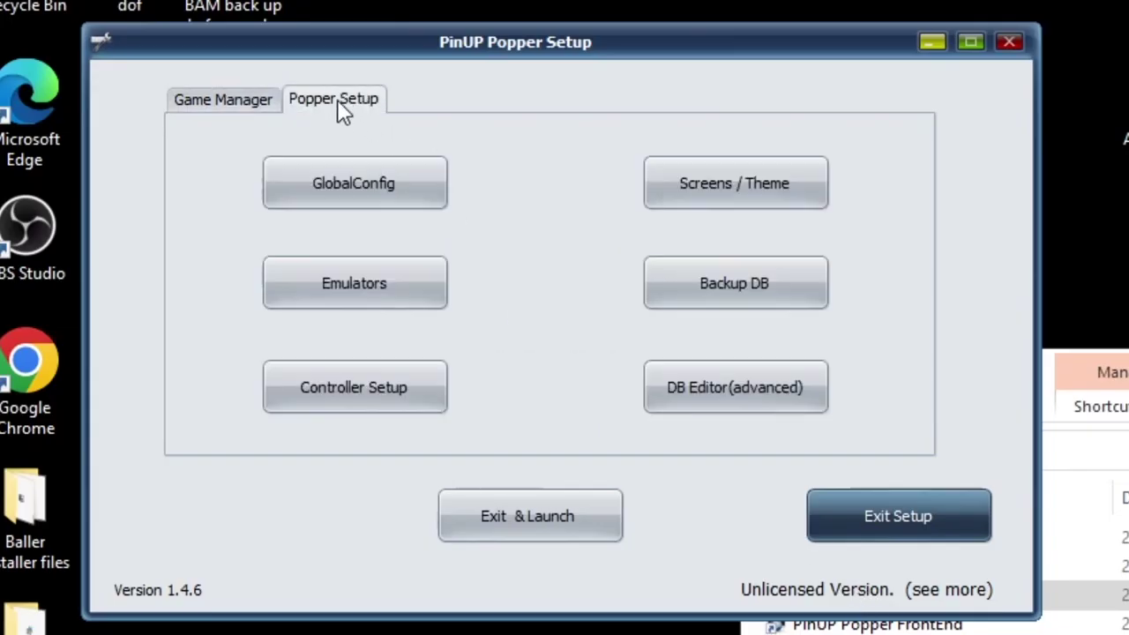
pyautogui.click(352, 176)
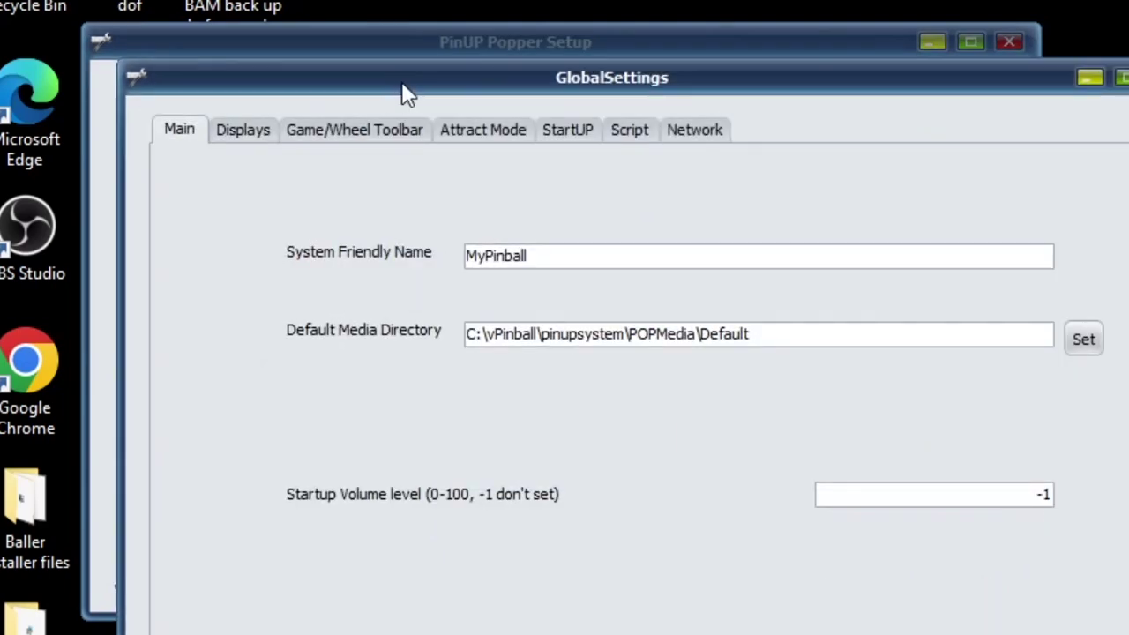
pyautogui.click(633, 134)
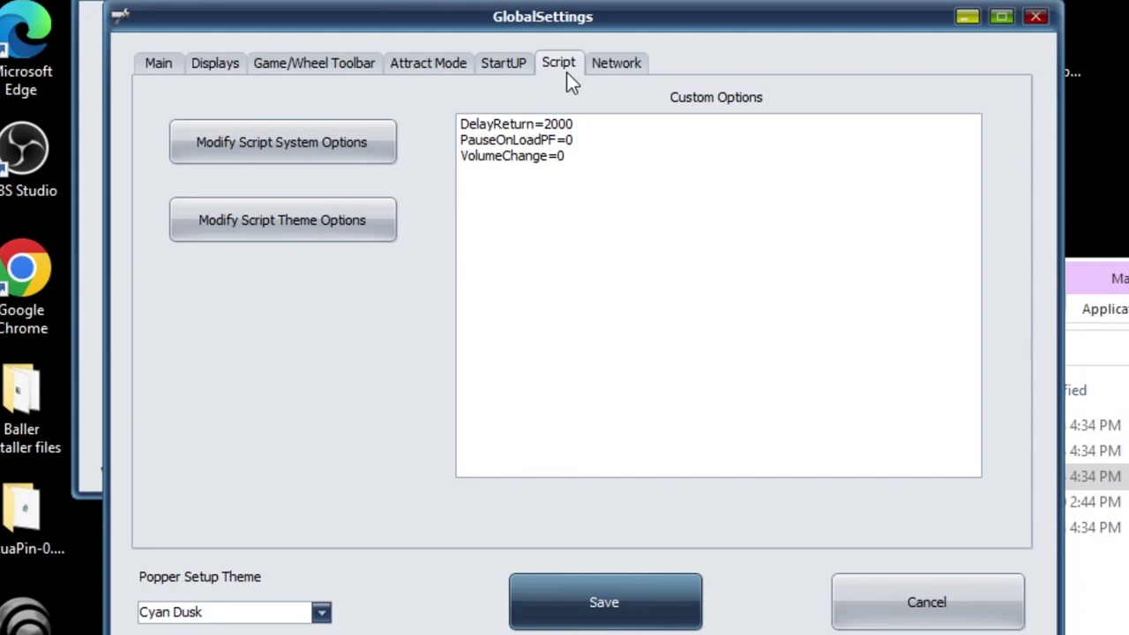
pyautogui.click(568, 157)
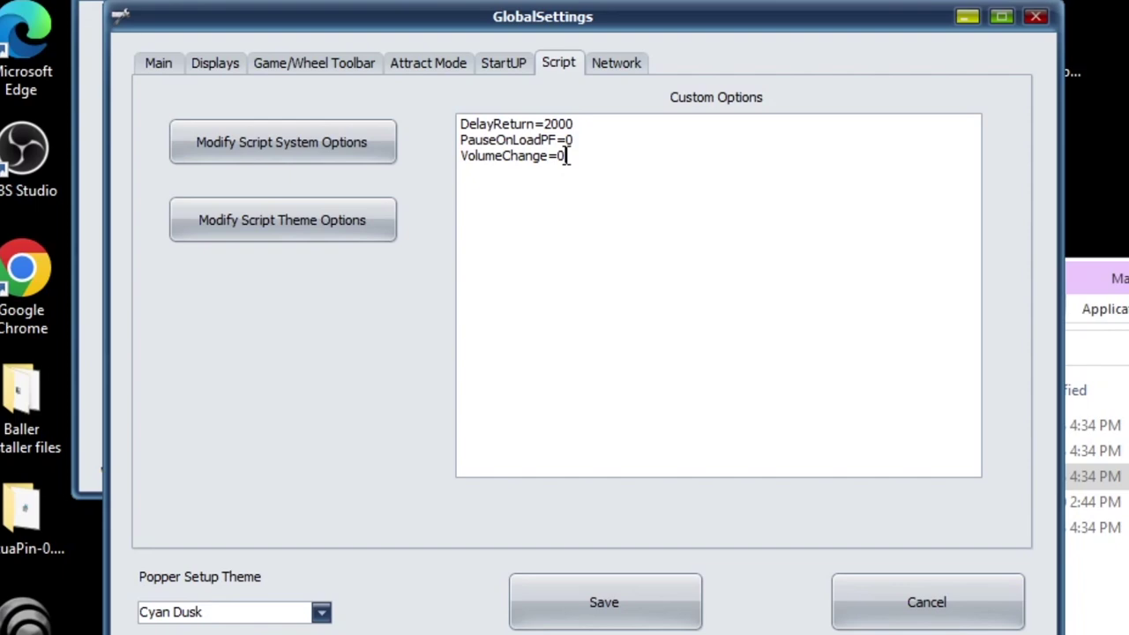
pyautogui.click(587, 617)
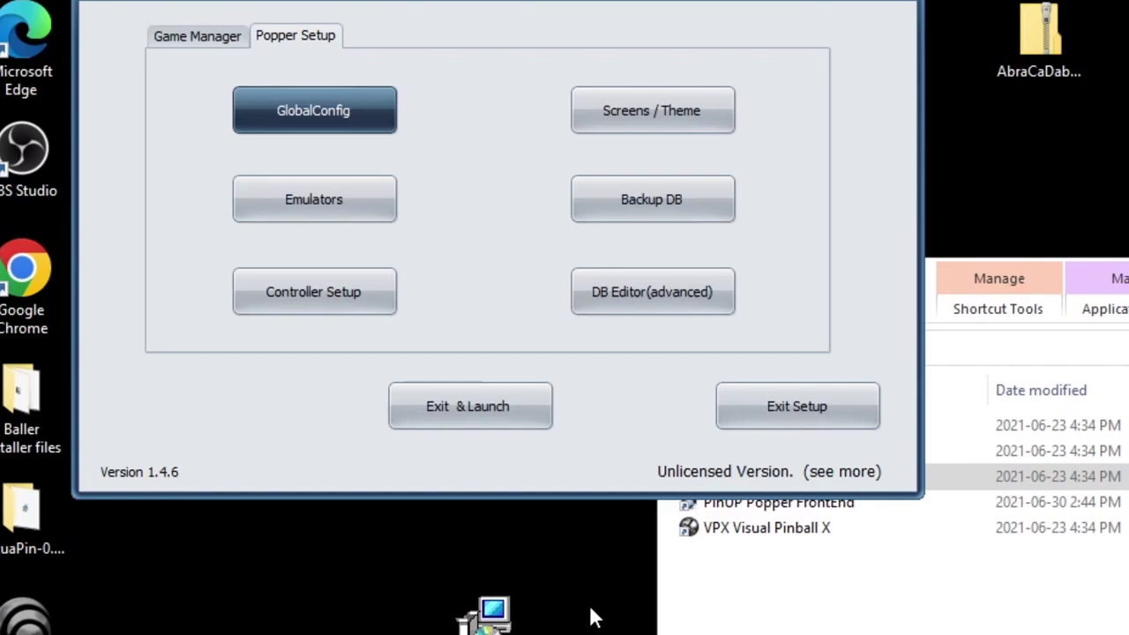
pyautogui.click(504, 409)
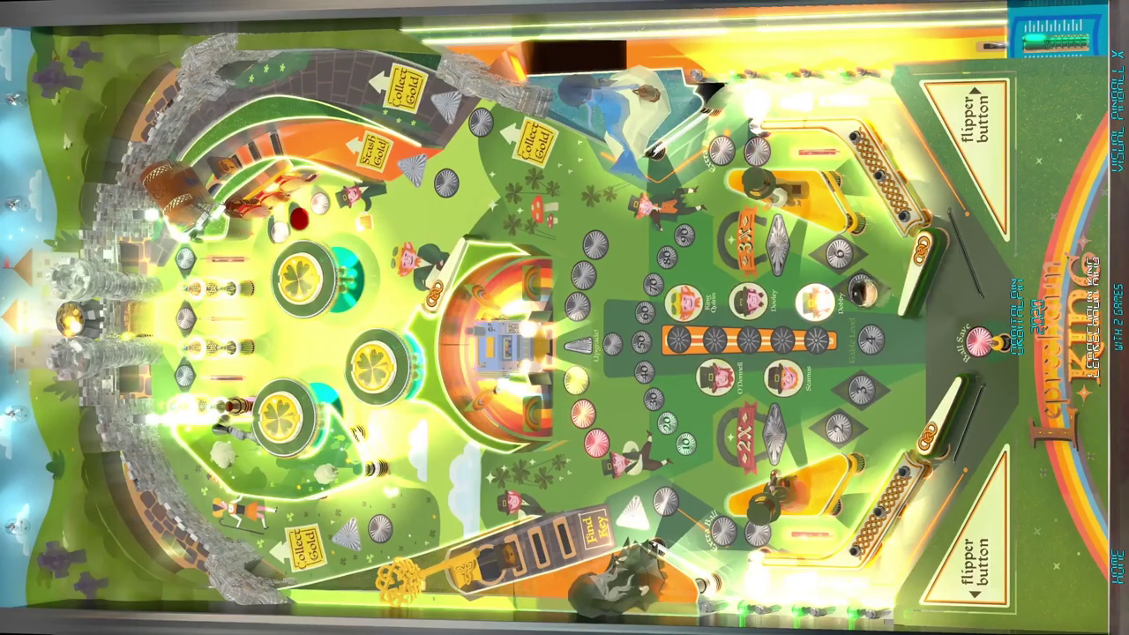
# - Test the global volume hotkeys on the Leprechaun King table by lowering the volume to 55% and raising it back to 100%
pyautogui.press('Shift_L')
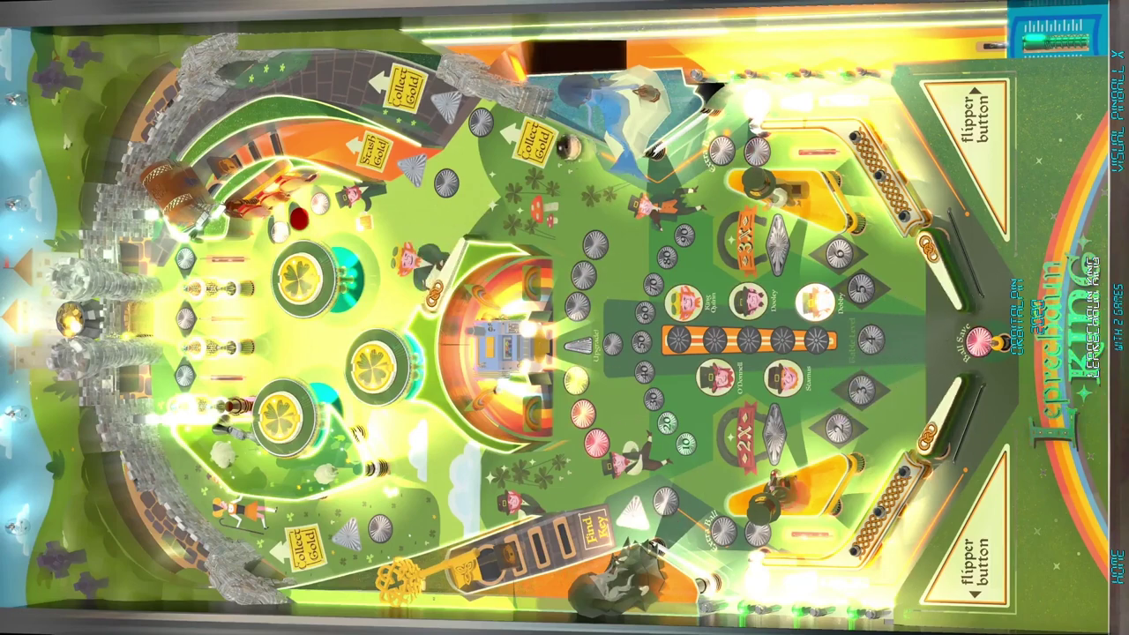
pyautogui.press('Shift_L')
pyautogui.press('=')
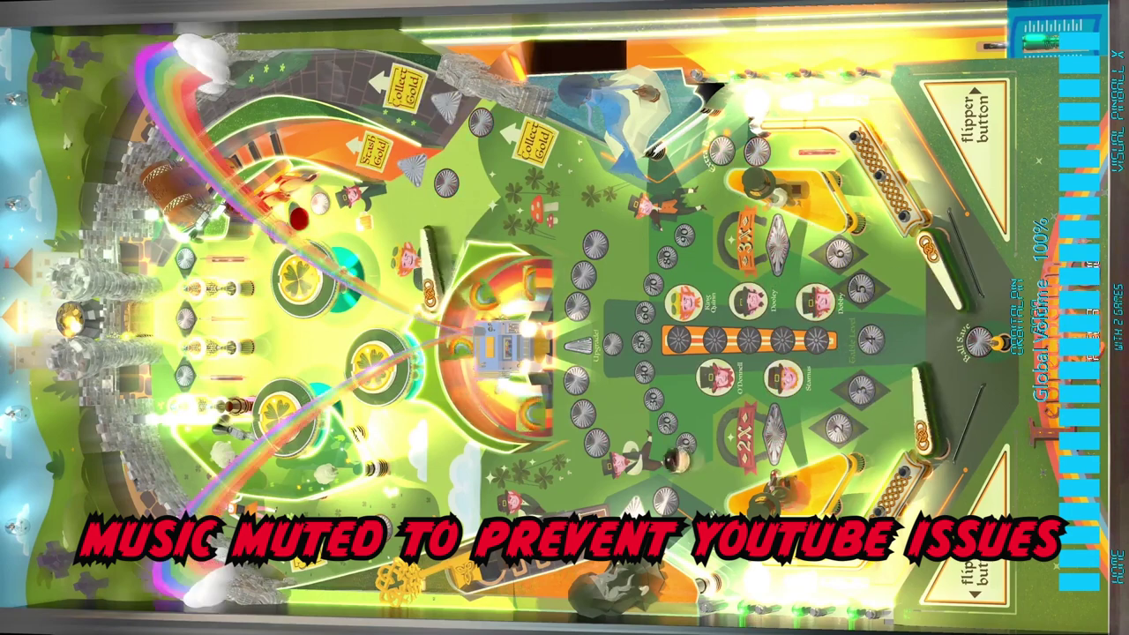
pyautogui.press('-')
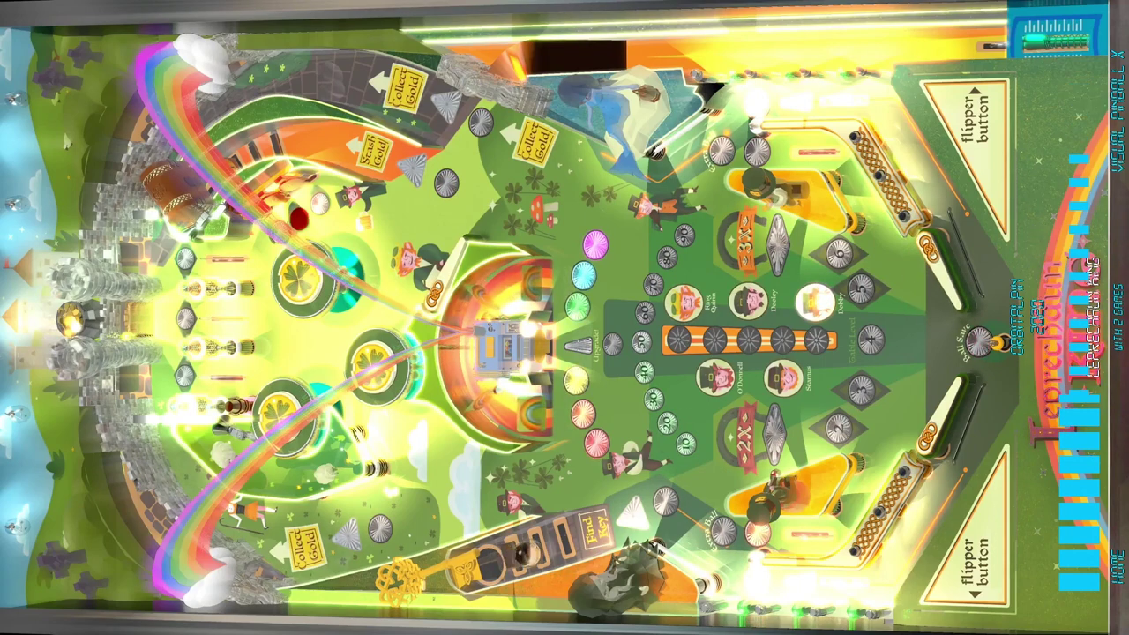
pyautogui.press('-')
pyautogui.press('-')
pyautogui.press('-')
pyautogui.press('-')
pyautogui.press('-')
pyautogui.press('-')
pyautogui.press('-')
pyautogui.press('-')
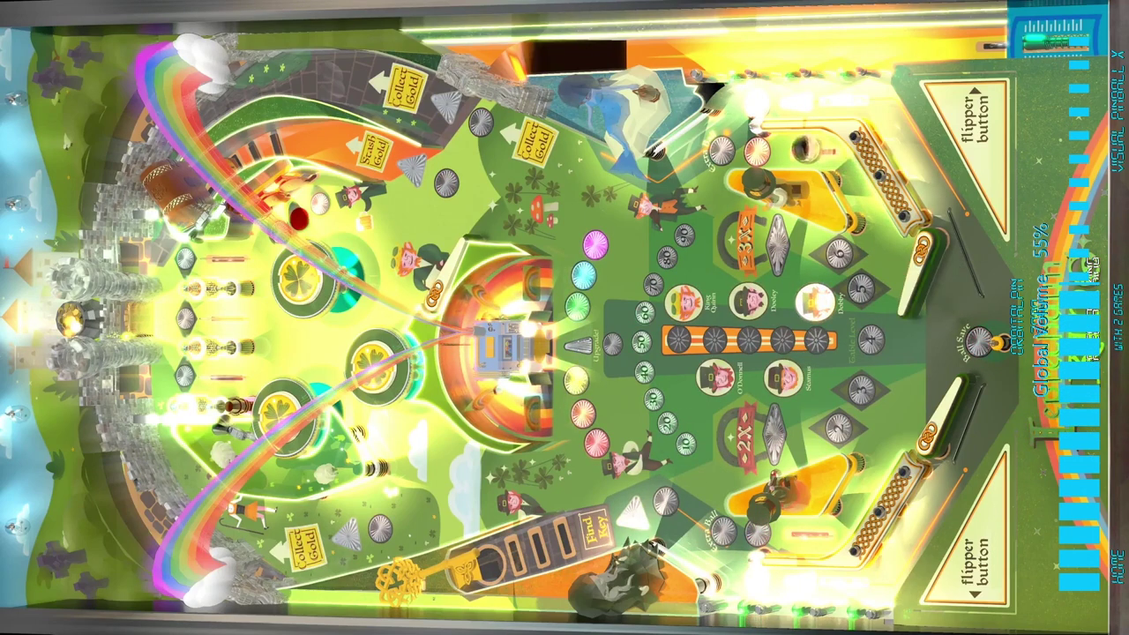
pyautogui.press('+')
pyautogui.press('+')
pyautogui.press('+')
pyautogui.press('+')
pyautogui.press('+')
pyautogui.press('+')
pyautogui.press('+')
pyautogui.press('+')
pyautogui.press('+')
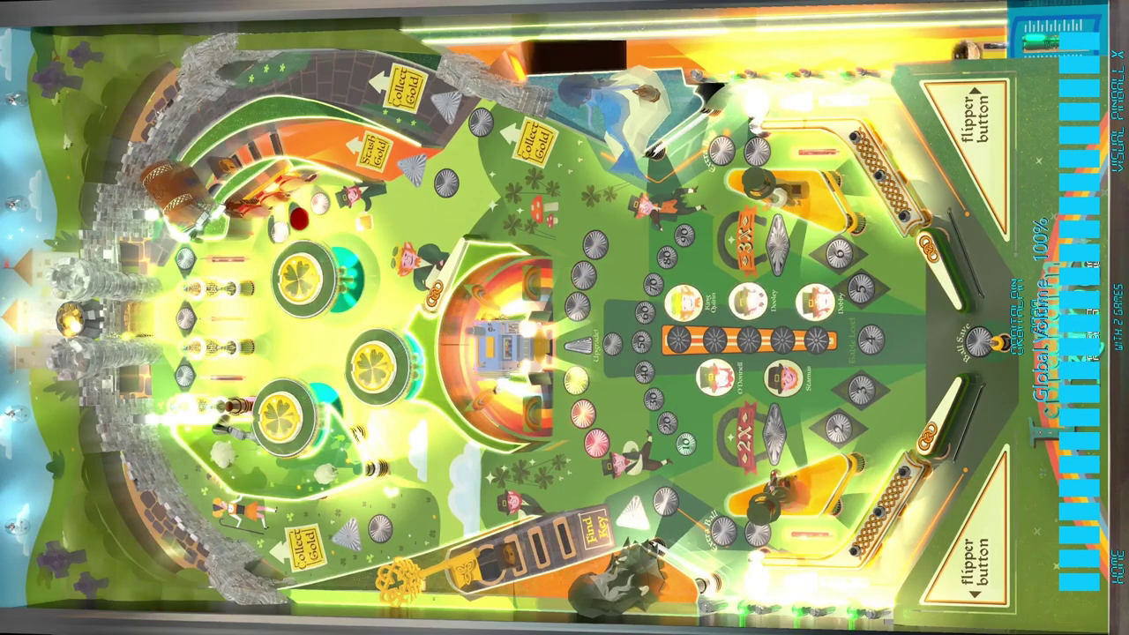
# - Test Night Mode on the Leprechaun King table at 31% global volume, and return to normal mode at 100%
pyautogui.press('-')
pyautogui.press('-')
pyautogui.press('-')
pyautogui.press('-')
pyautogui.press('-')
pyautogui.press('-')
pyautogui.press('-')
pyautogui.press('-')
pyautogui.press('-')
pyautogui.press('-')
pyautogui.press('-')
pyautogui.press('-')
pyautogui.press('-')
pyautogui.press('-')
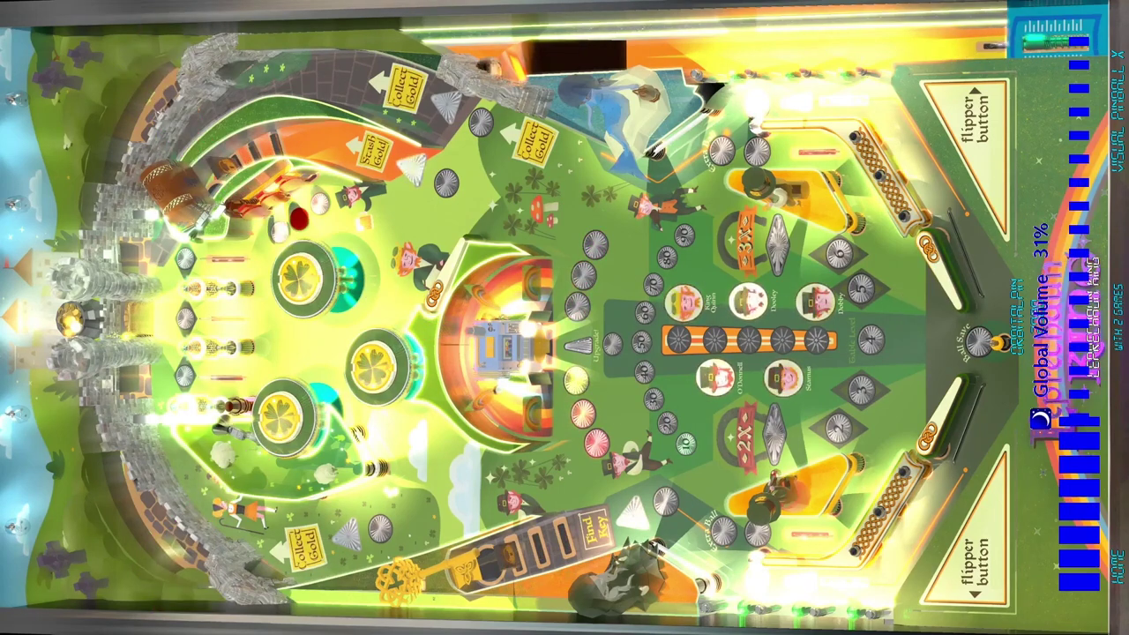
pyautogui.press('+')
pyautogui.press('+')
pyautogui.press('+')
pyautogui.press('+')
pyautogui.press('+')
pyautogui.press('+')
pyautogui.press('+')
pyautogui.press('+')
pyautogui.press('+')
pyautogui.press('+')
pyautogui.press('+')
pyautogui.press('+')
pyautogui.press('+')
pyautogui.press('+')
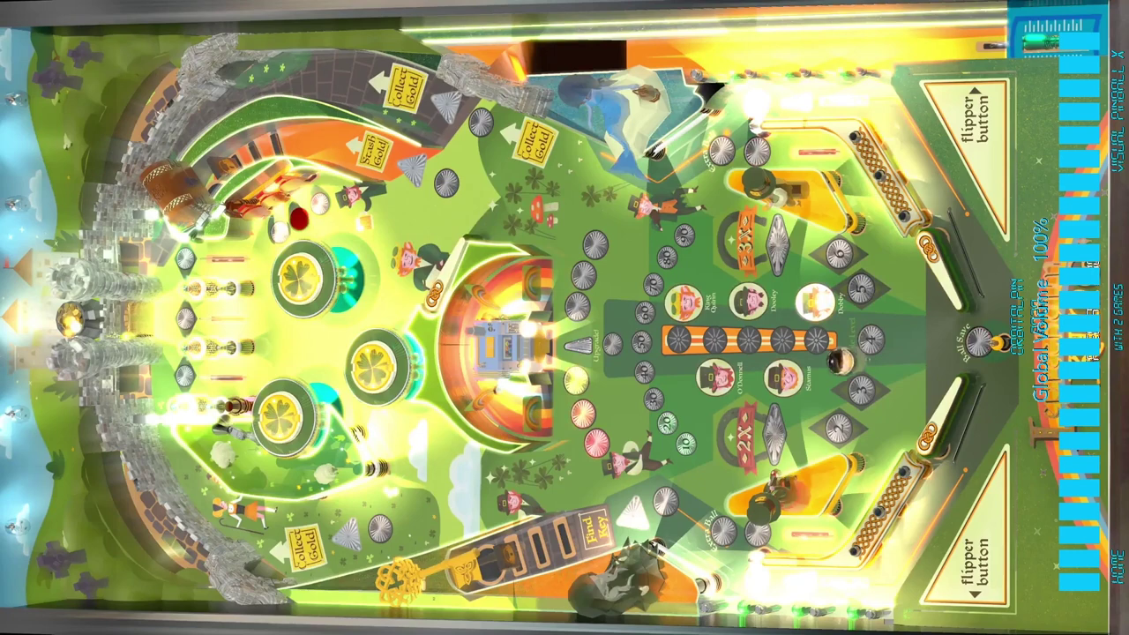
# - Test the mute toggle and the flippers on the Leprechaun King table
pyautogui.press('m')
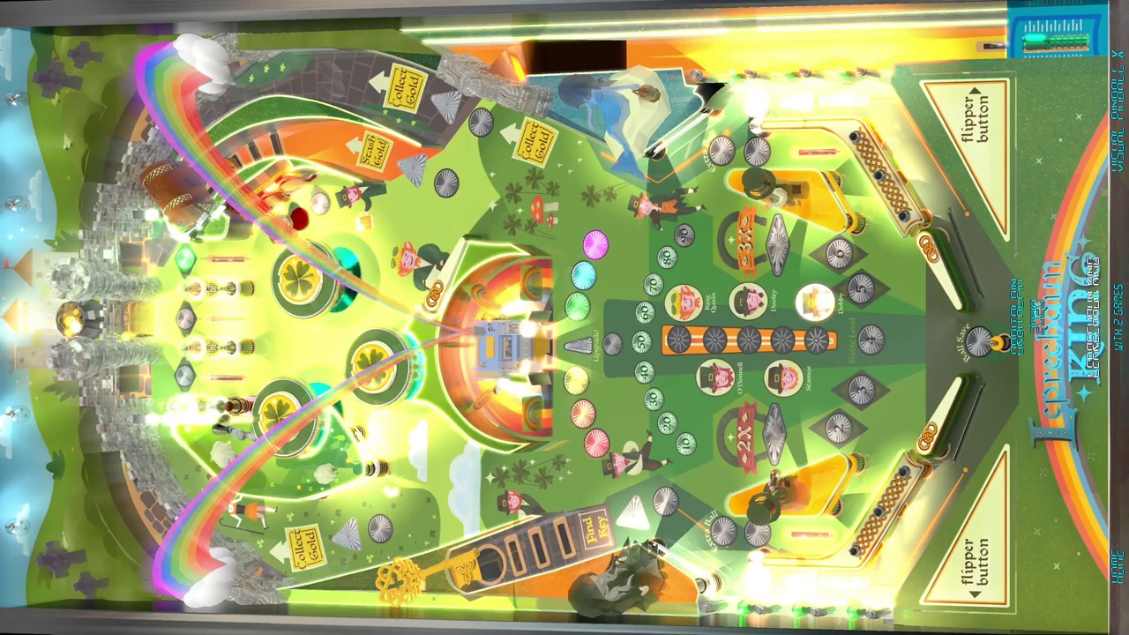
pyautogui.press('Shift_L')
pyautogui.press('Shift_L')
pyautogui.press('Shift_R')
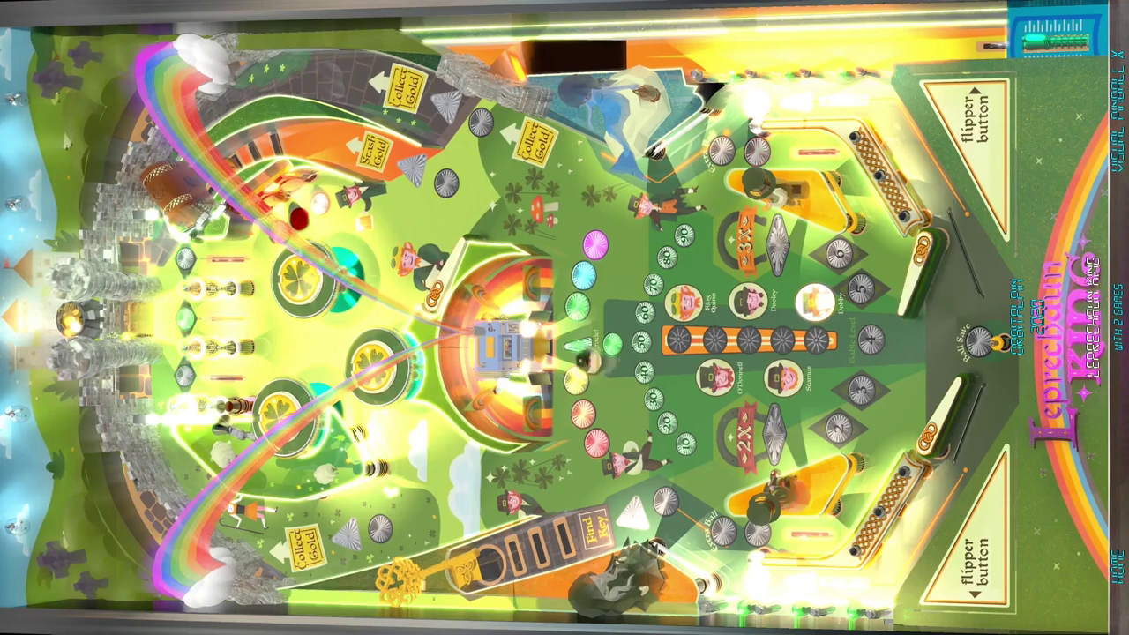
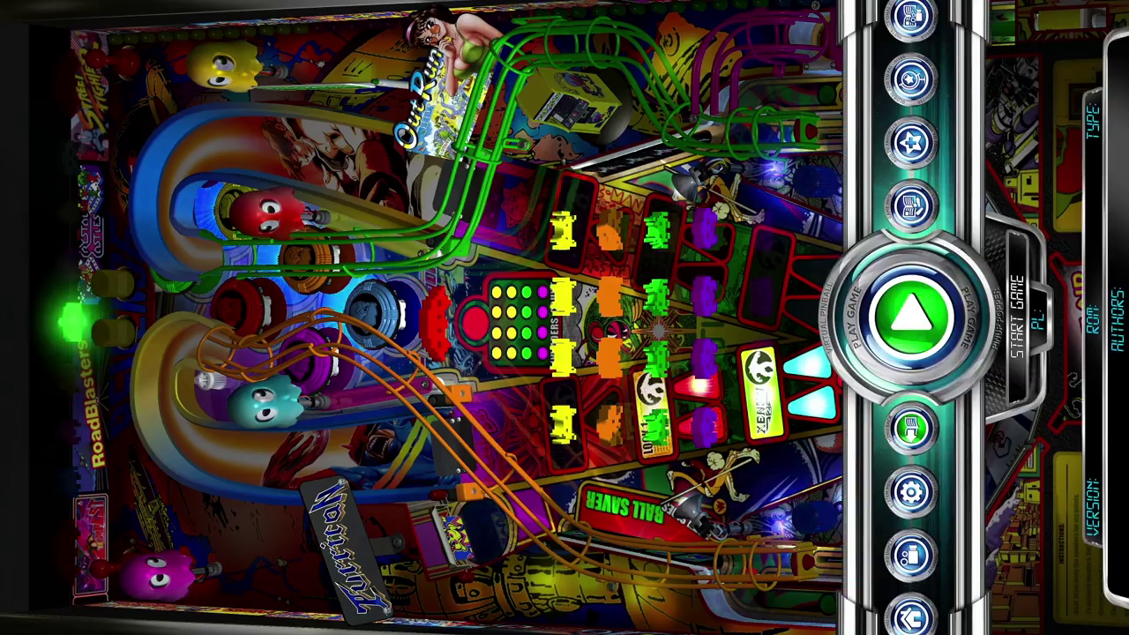
# - Launch the selected table from the Popper menu, leave it, and start a game on the Aliens Legacy table
pyautogui.press('Return')
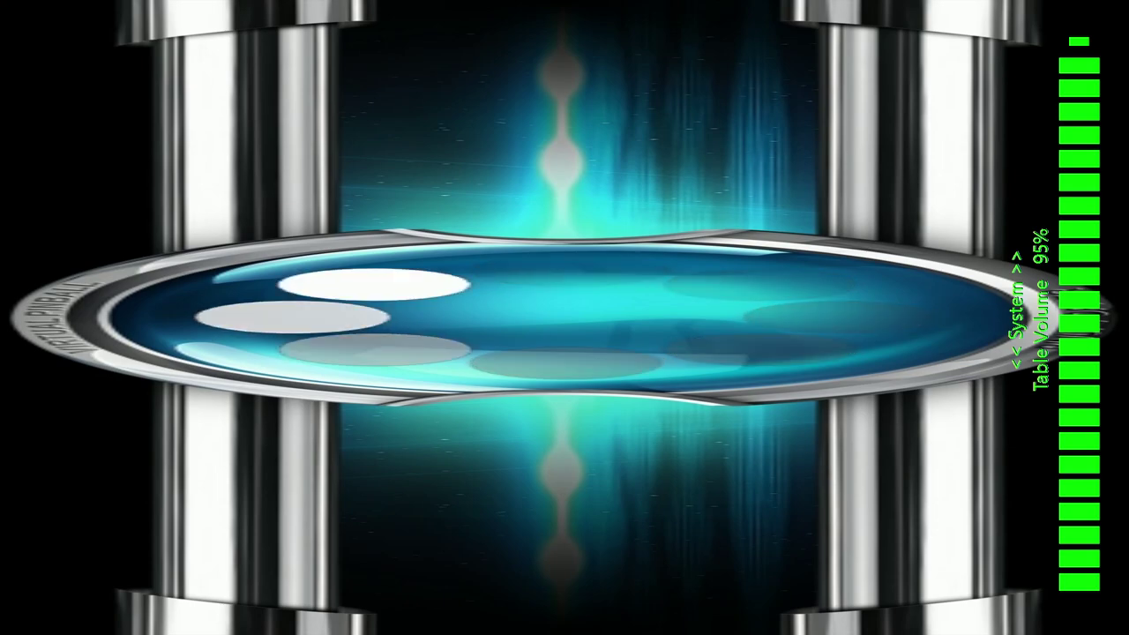
pyautogui.press('Right')
pyautogui.press('Escape')
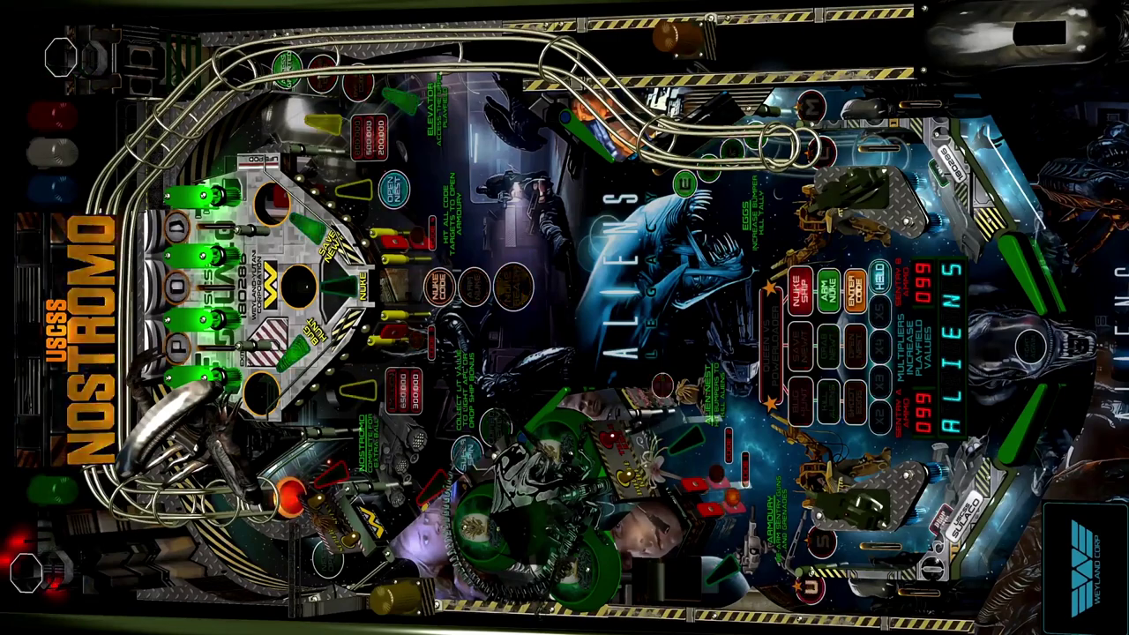
pyautogui.press('Return')
pyautogui.press('2')
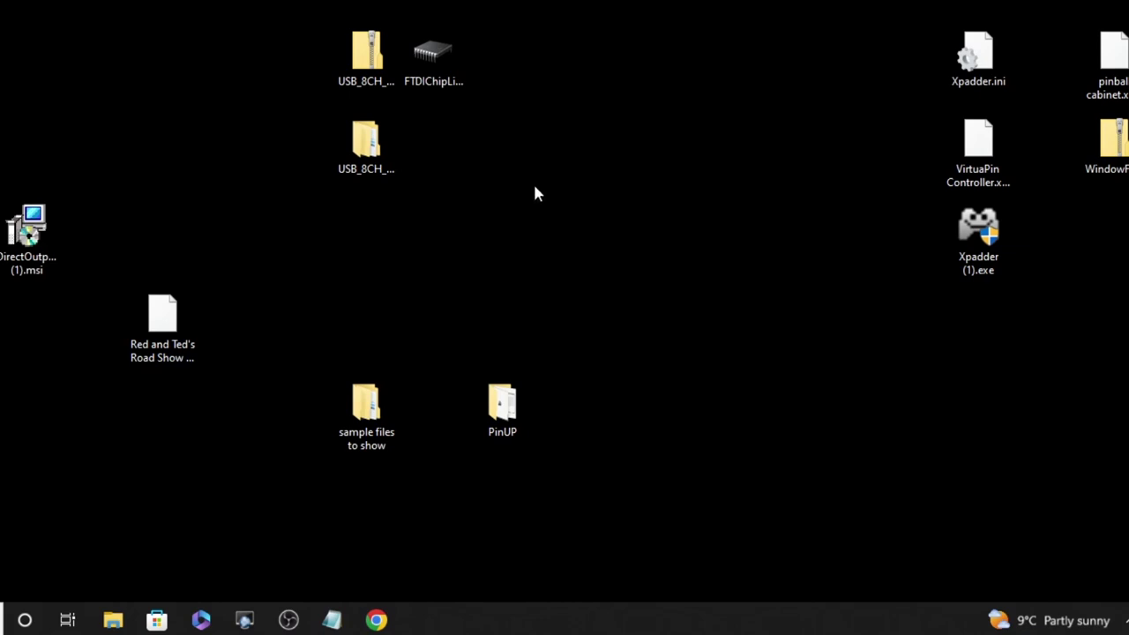
# - Switch to File Explorer and open the PinVol-20210314 folder inside vPinball on drive C
pyautogui.click(112, 620)
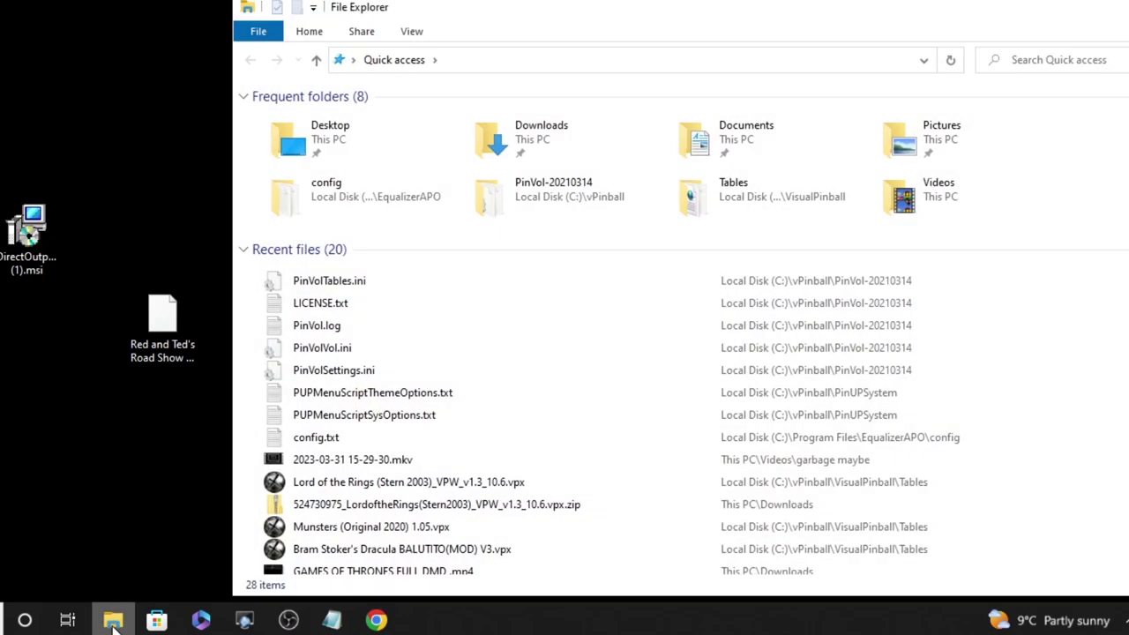
pyautogui.click(354, 61)
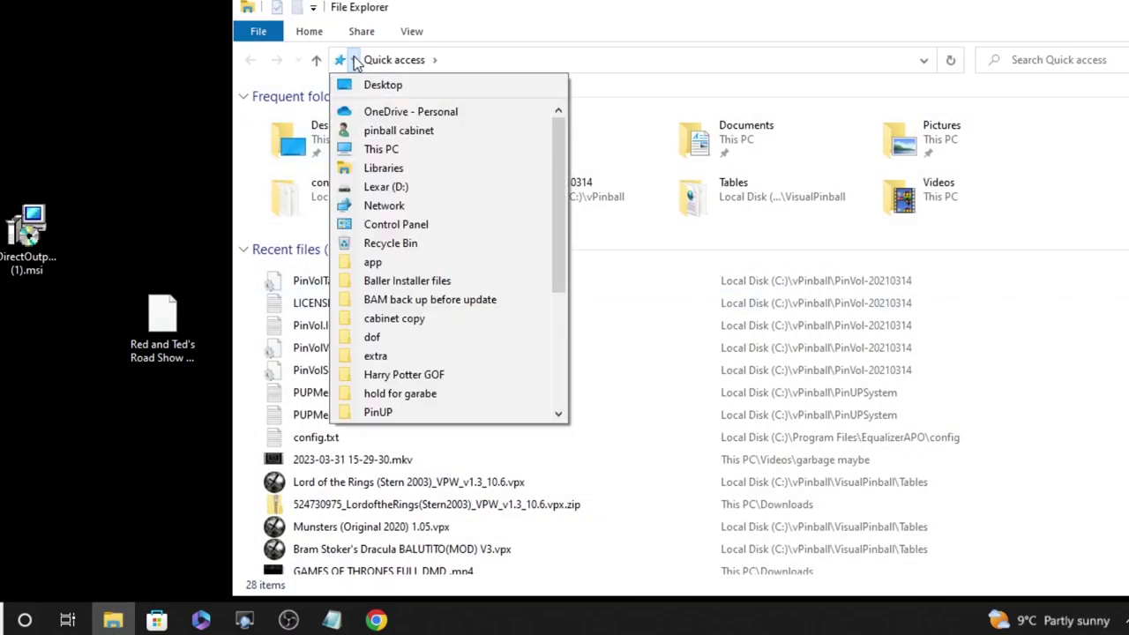
pyautogui.click(382, 152)
pyautogui.doubleClick(352, 267)
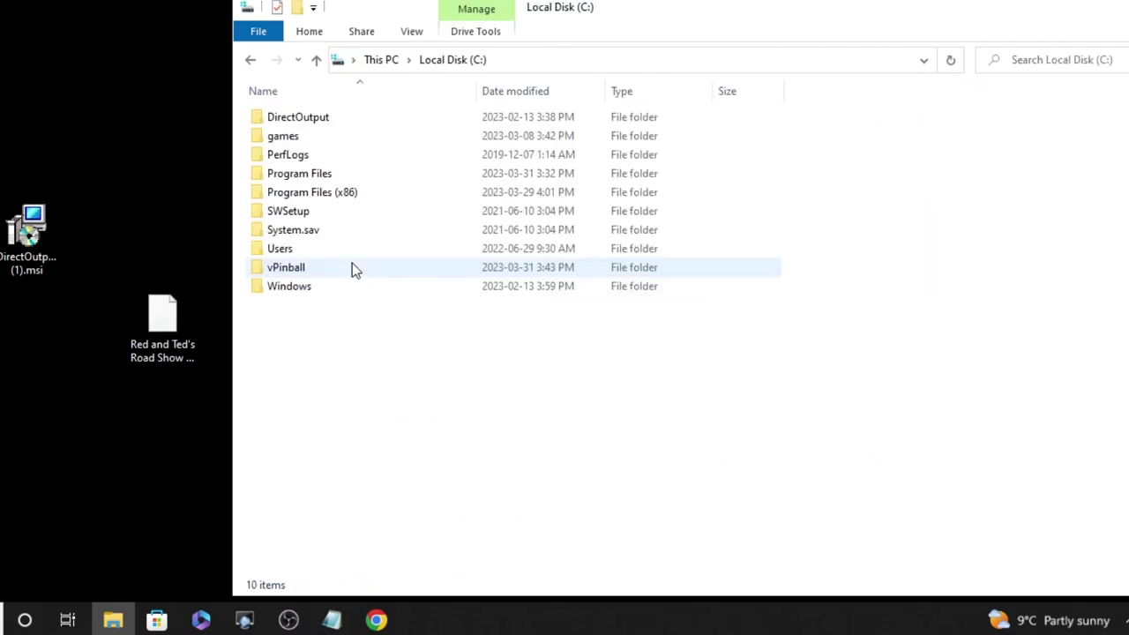
pyautogui.doubleClick(305, 266)
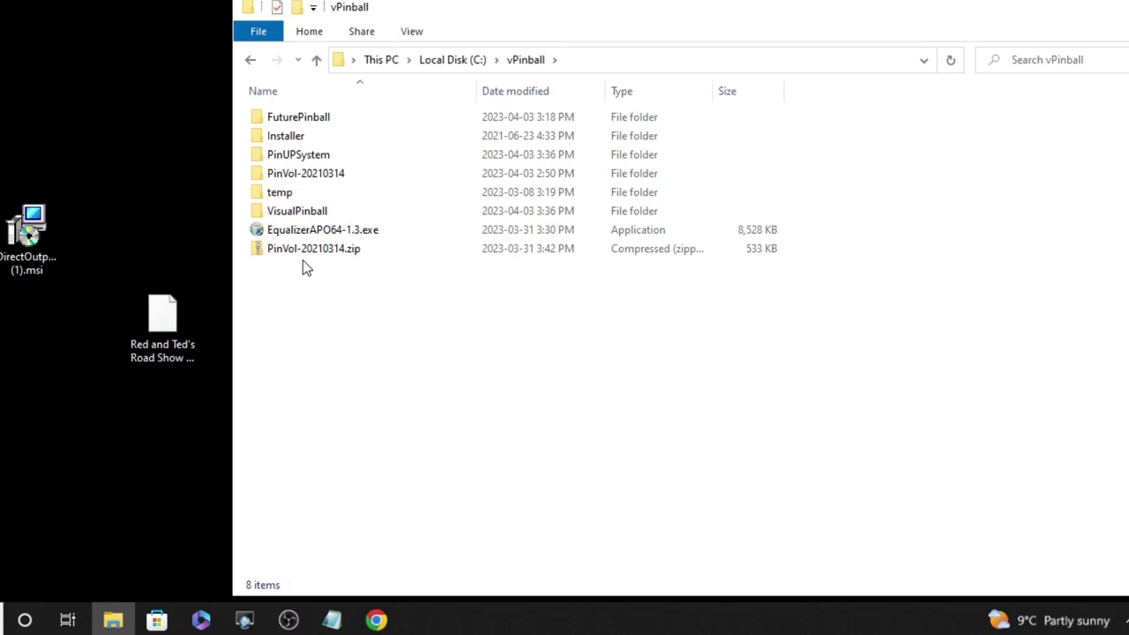
pyautogui.doubleClick(300, 177)
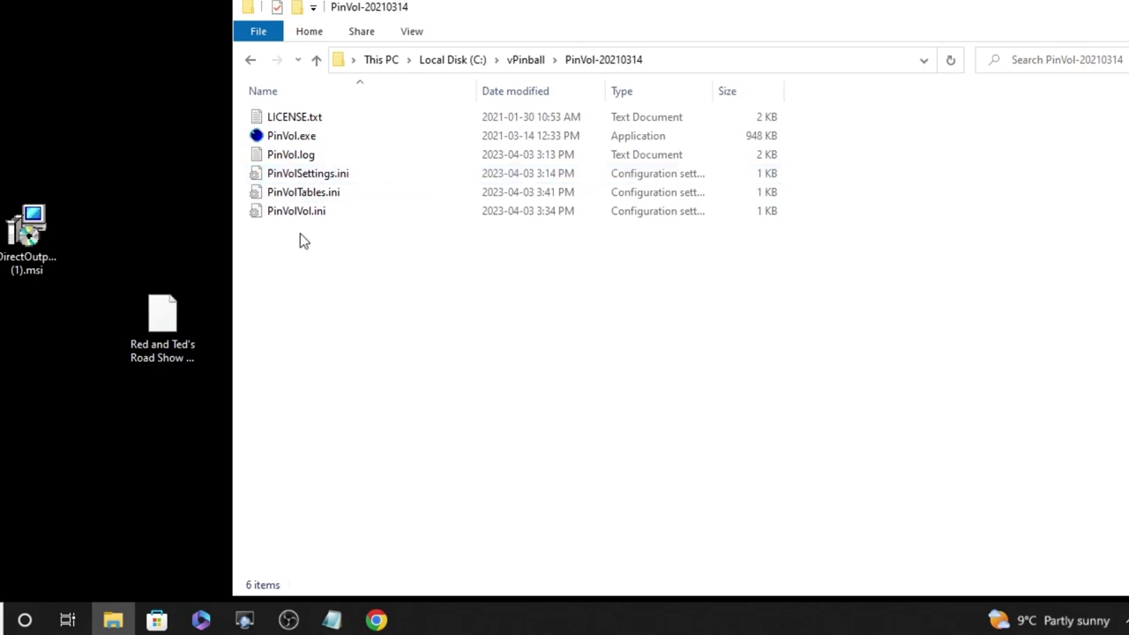
# - Open PinVolTables.ini with Notepad to examine the volume levels saved for each table
pyautogui.click(316, 194)
pyautogui.rightClick(316, 194)
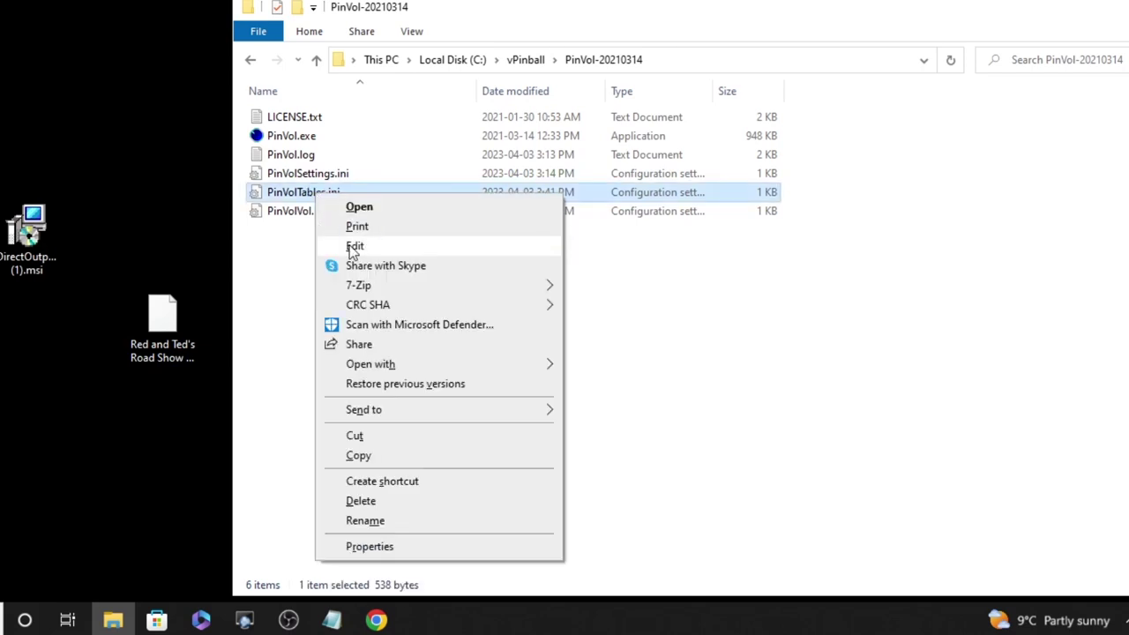
pyautogui.moveTo(414, 365)
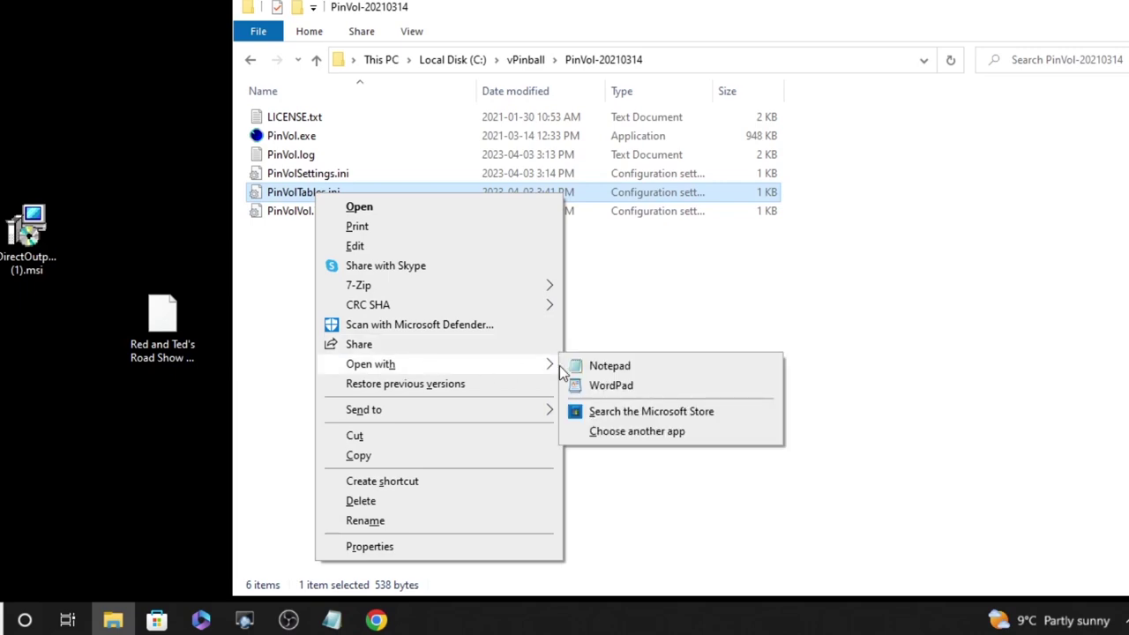
pyautogui.click(599, 367)
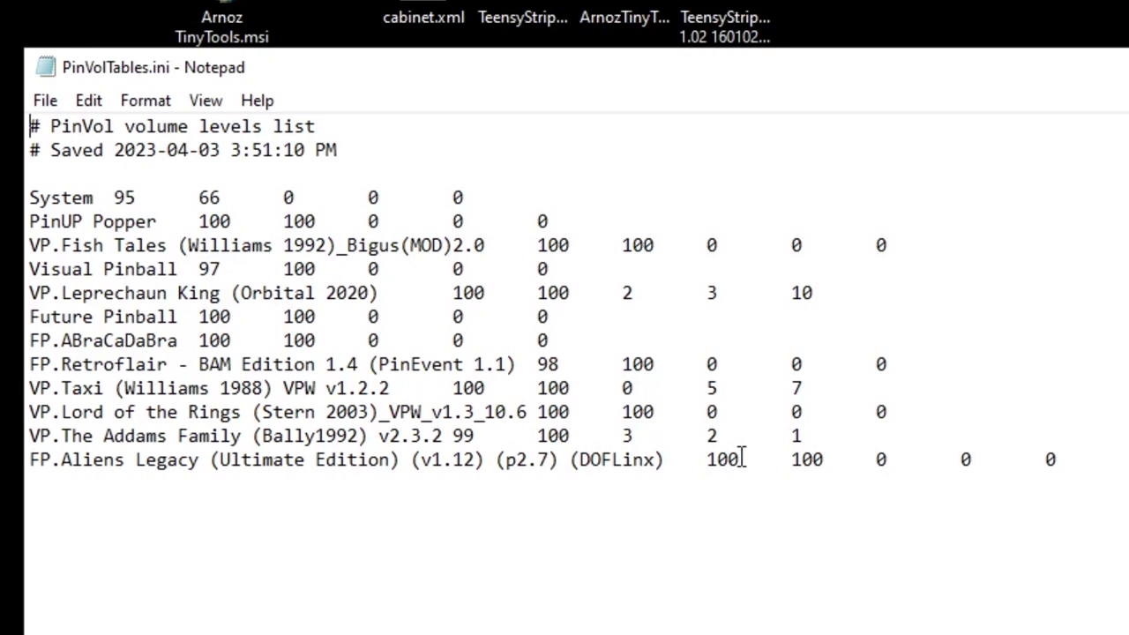
# - On the Aliens Legacy line, set the first volume value to 50 and each of the last three values to 5
pyautogui.moveTo(739, 460); pyautogui.dragTo(708, 466)
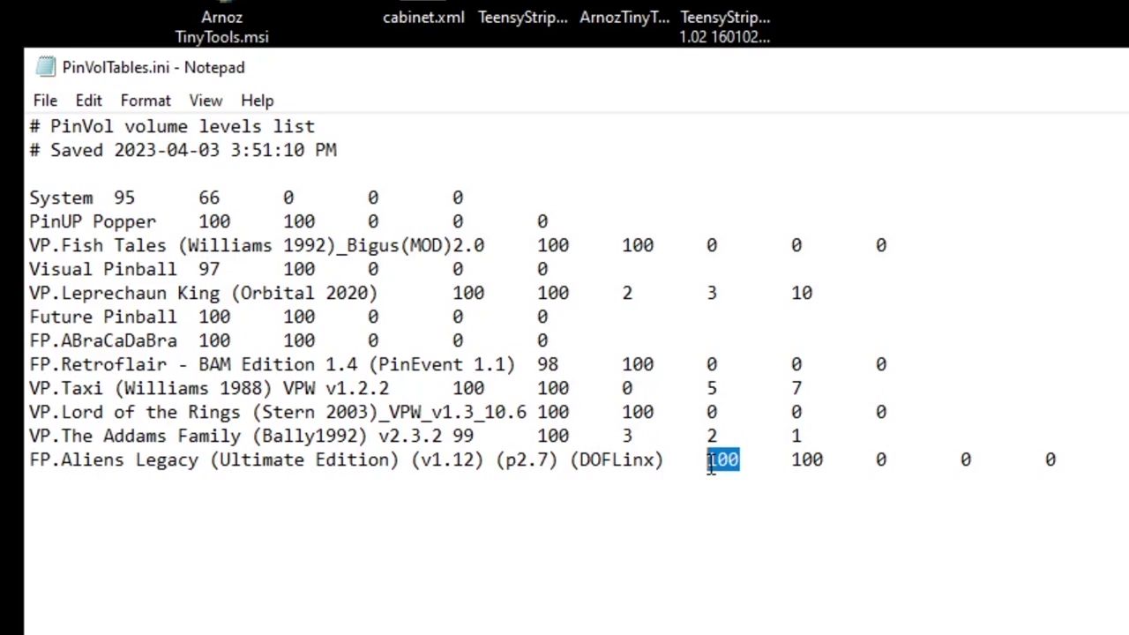
pyautogui.write('50')
pyautogui.click(888, 460)
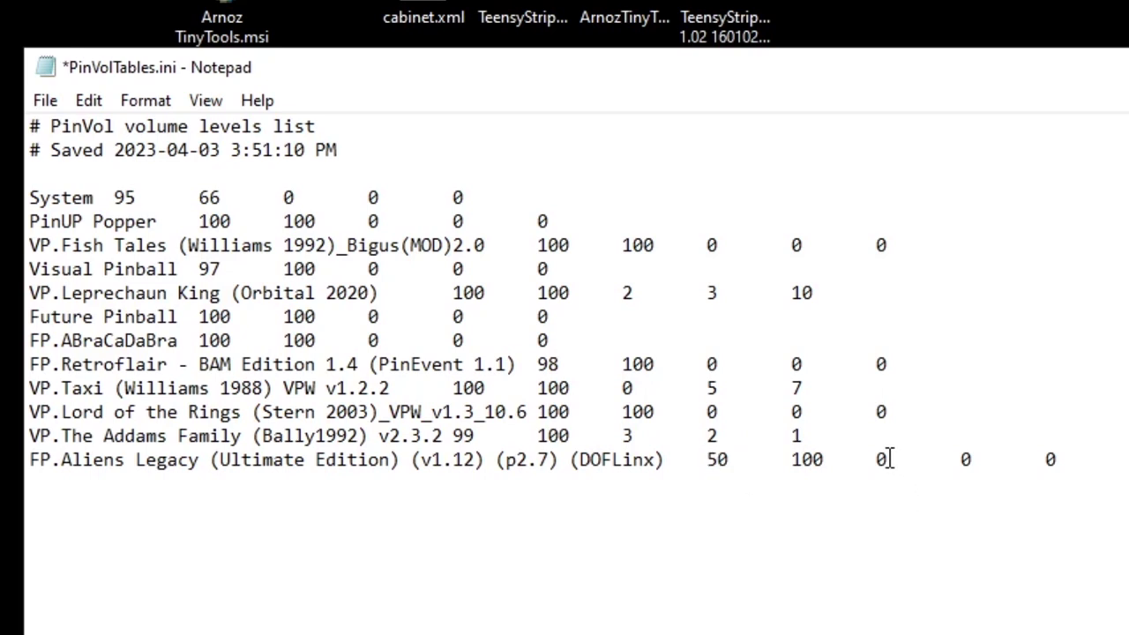
pyautogui.press('BackSpace')
pyautogui.write('5')
pyautogui.click(968, 467)
pyautogui.press('BackSpace')
pyautogui.write('5')
pyautogui.click(1055, 459)
pyautogui.press('BackSpace')
pyautogui.write('5')
# - Save PinVolTables.ini, close Notepad and minimize the PinVol-20210314 folder window
pyautogui.click(47, 104)
pyautogui.click(76, 215)
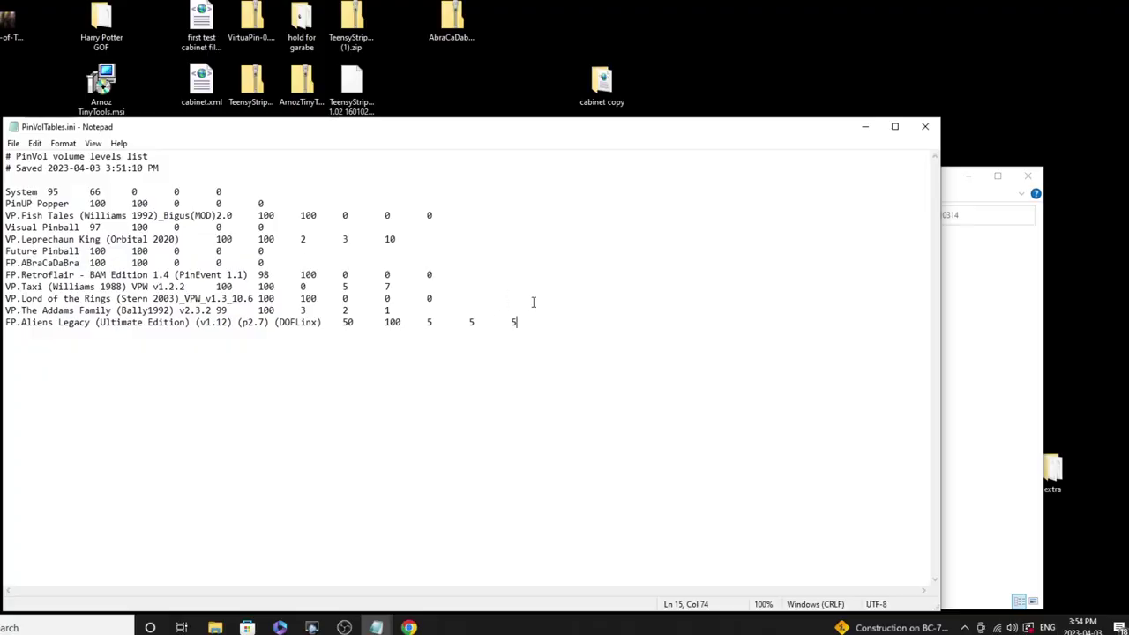
pyautogui.click(923, 129)
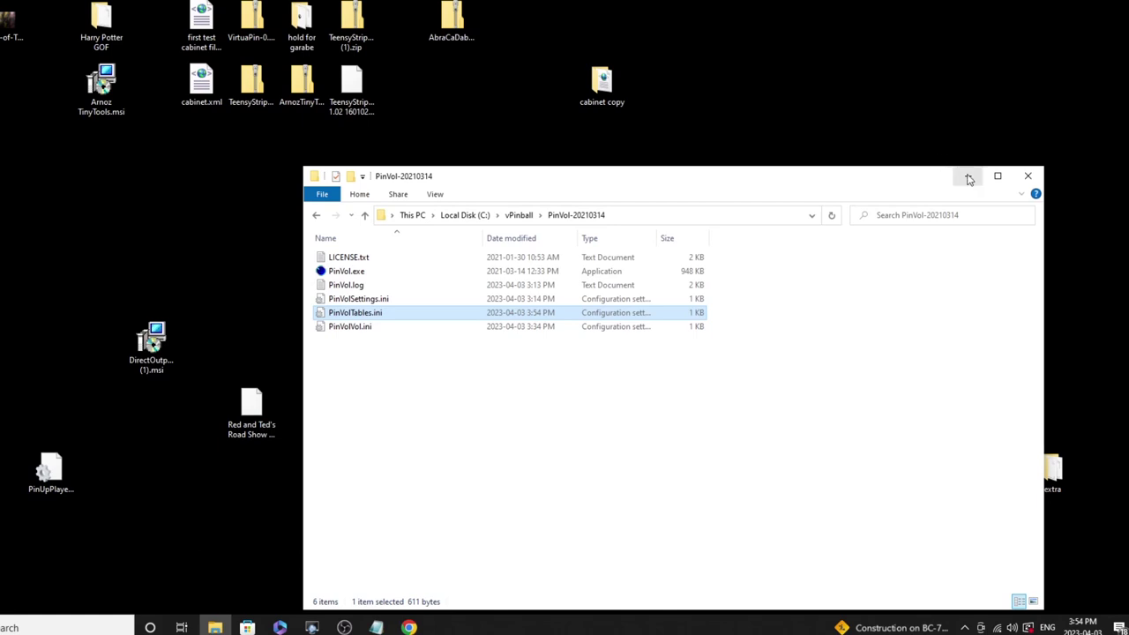
pyautogui.click(967, 175)
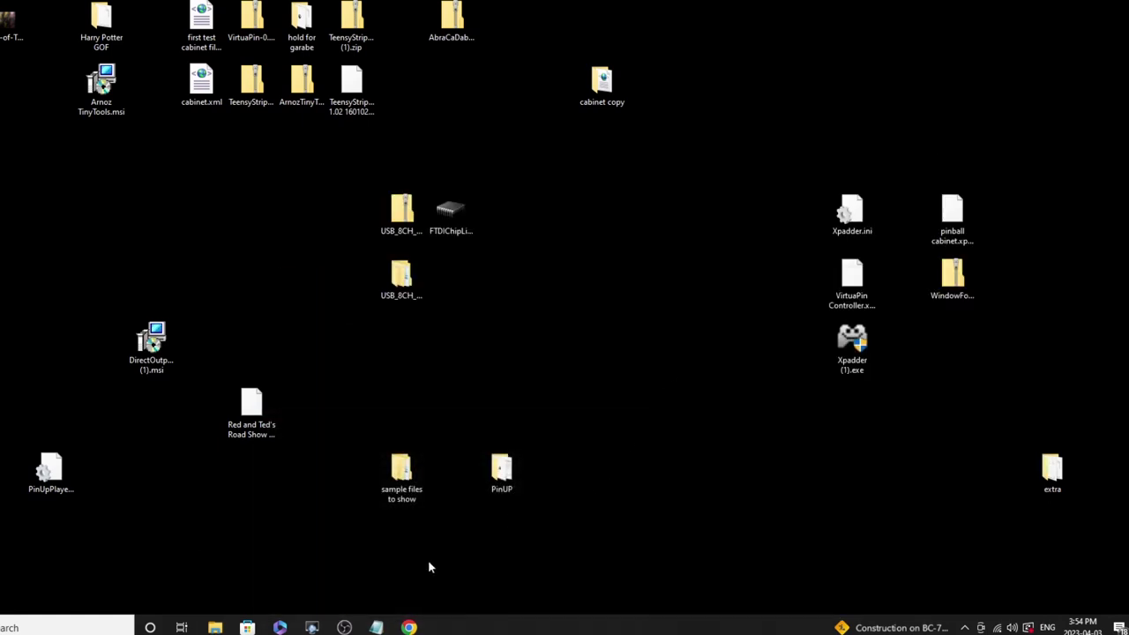
# - Launch Future Pinball from the FuturePinball folder and open the recent Aliens Legacy (Ultimate Edition) table
pyautogui.moveTo(345, 616)
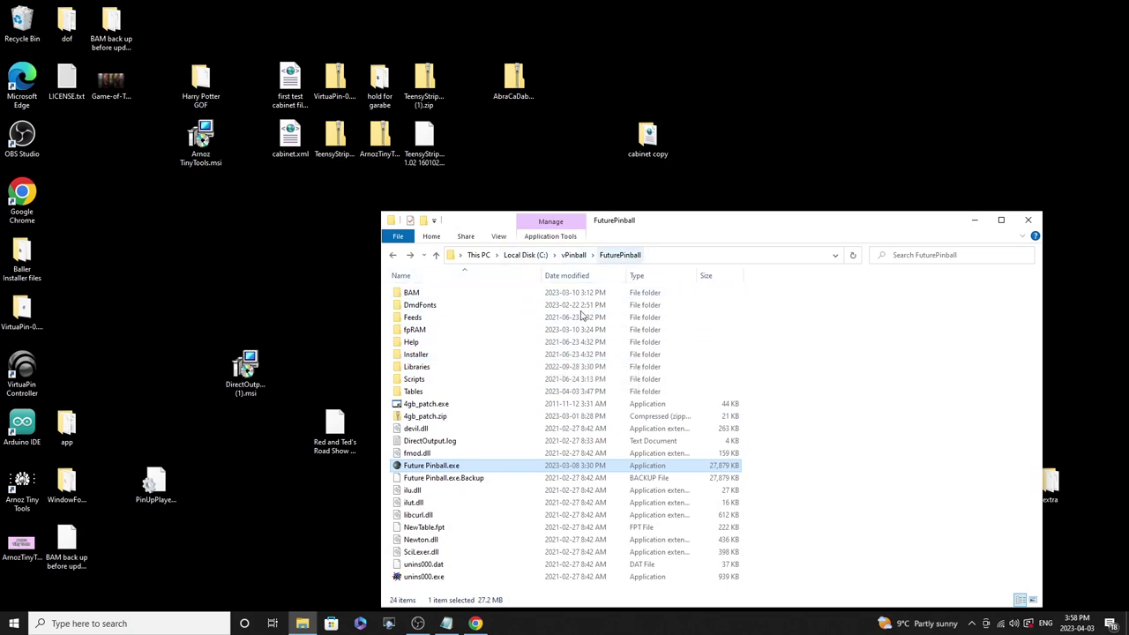
pyautogui.doubleClick(430, 465)
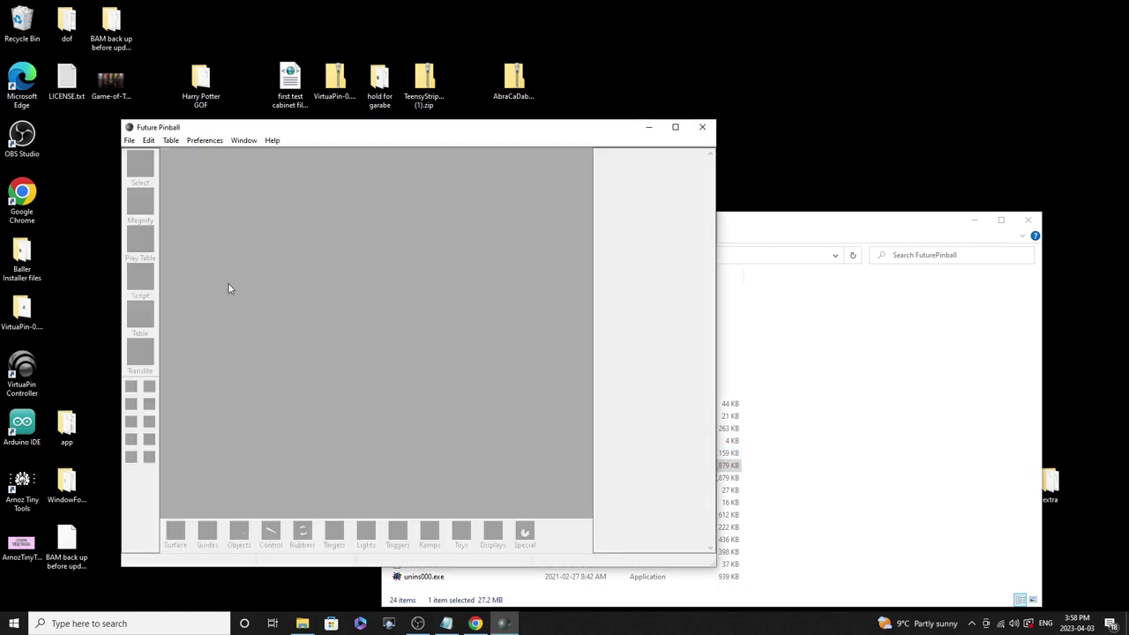
pyautogui.click(129, 141)
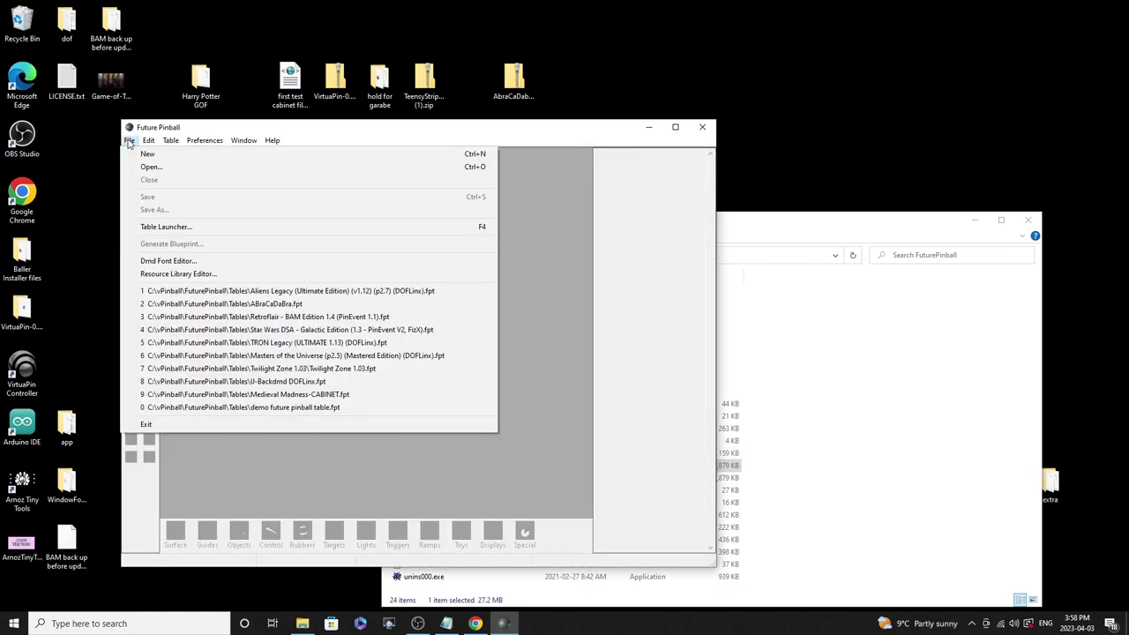
pyautogui.click(174, 294)
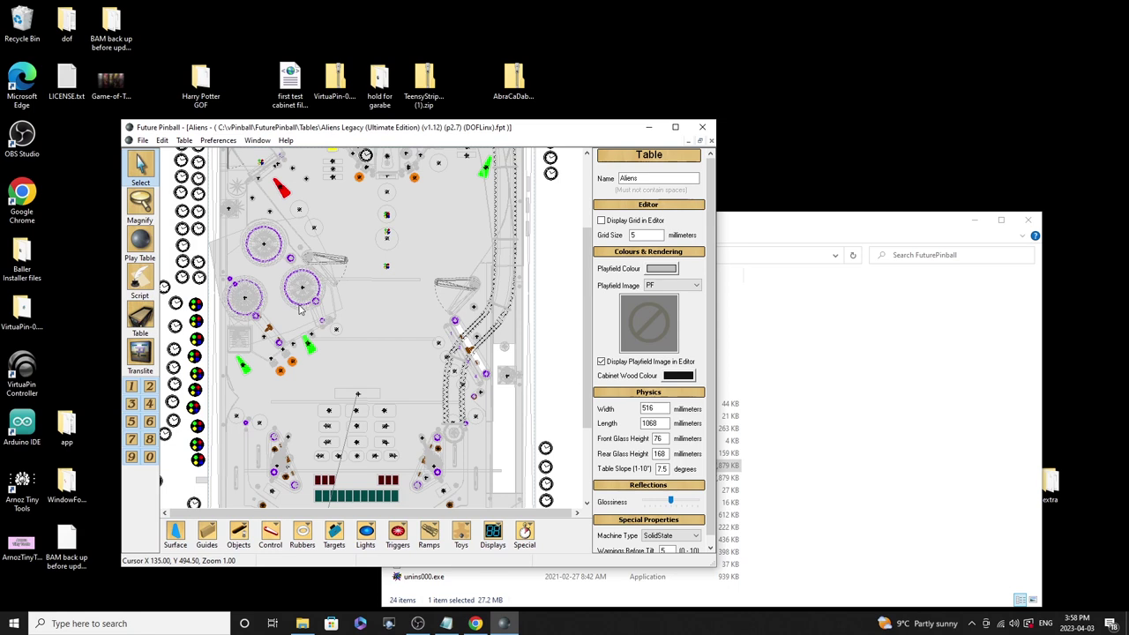
# - Test lowering and raising the table volume and the global volume with the Aliens Legacy table open
pyautogui.press('-')
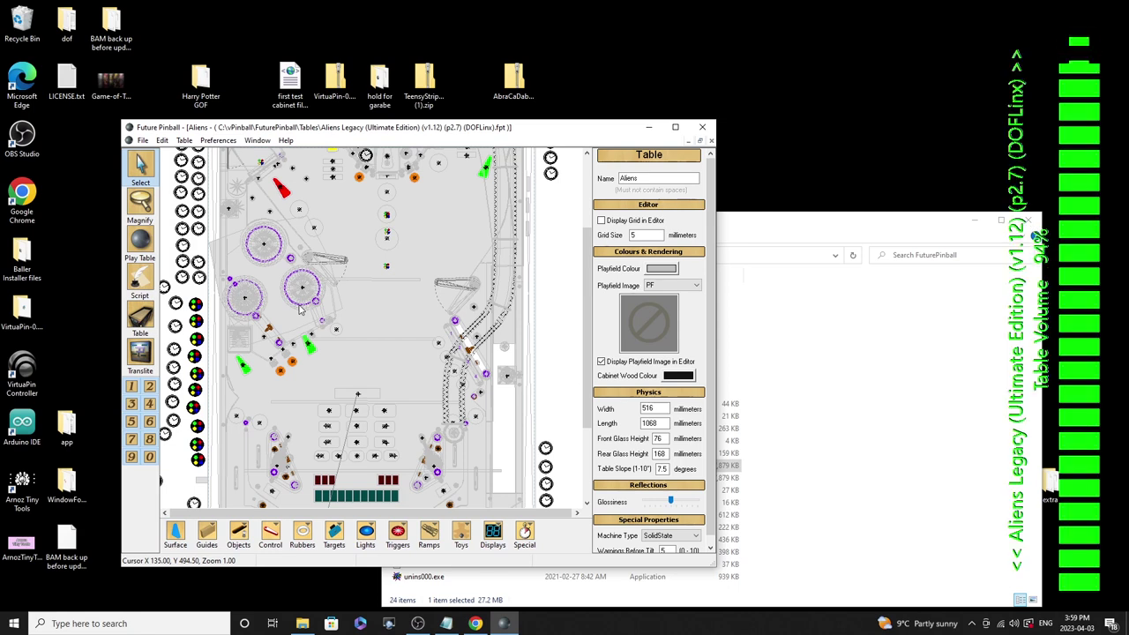
pyautogui.press('=')
pyautogui.hotkey('shift', '-')
pyautogui.hotkey('shift', '=')
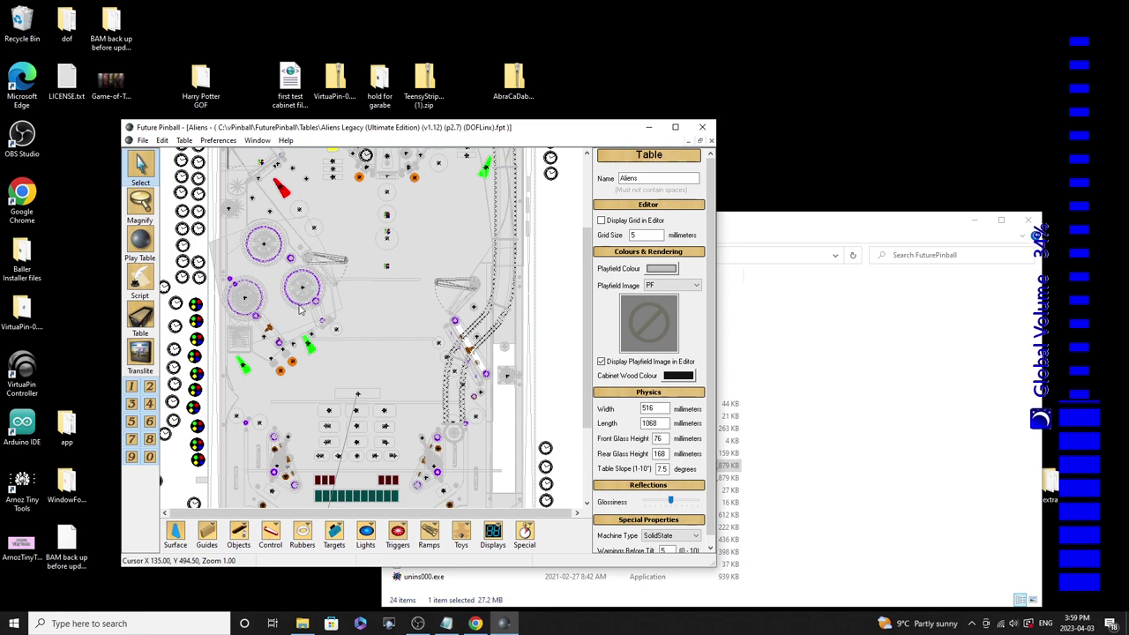
# - Test raising and lowering the SSF gains for the front exciters, back glass and rear exciters, and close Future Pinball
pyautogui.hotkey('ctrl', '=')
pyautogui.hotkey('ctrl', '-')
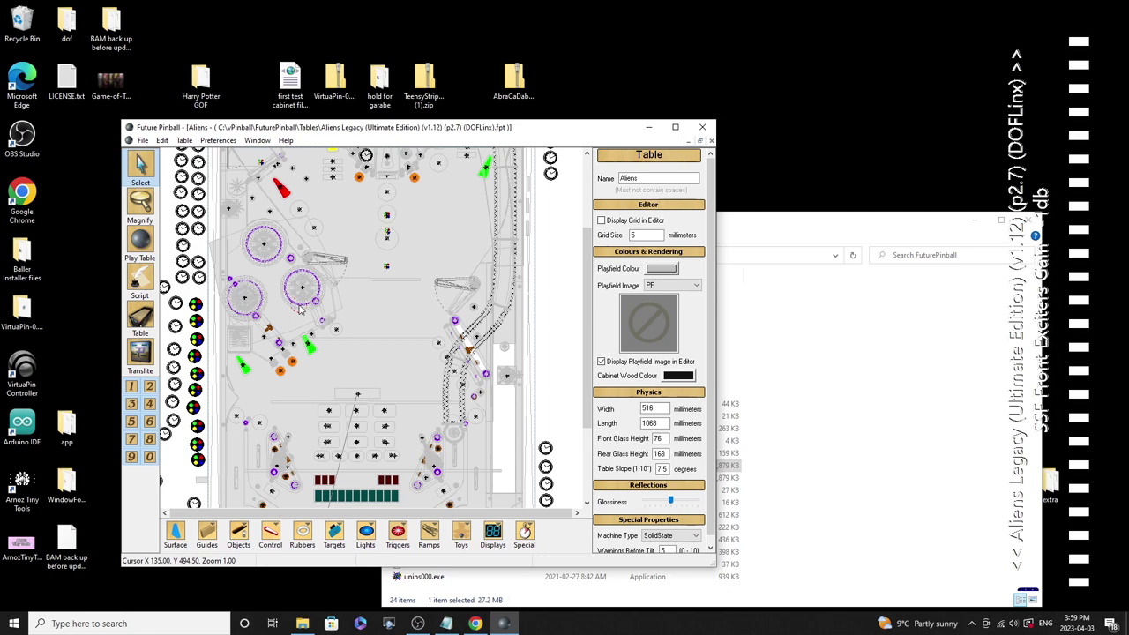
pyautogui.hotkey('alt', '=')
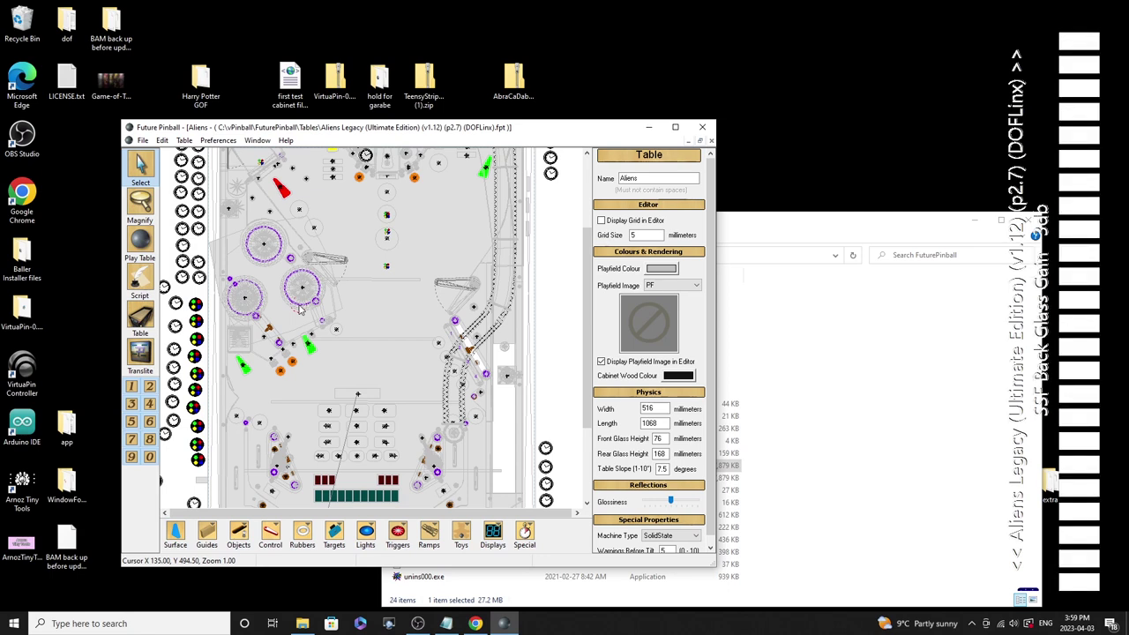
pyautogui.hotkey('alt', '-')
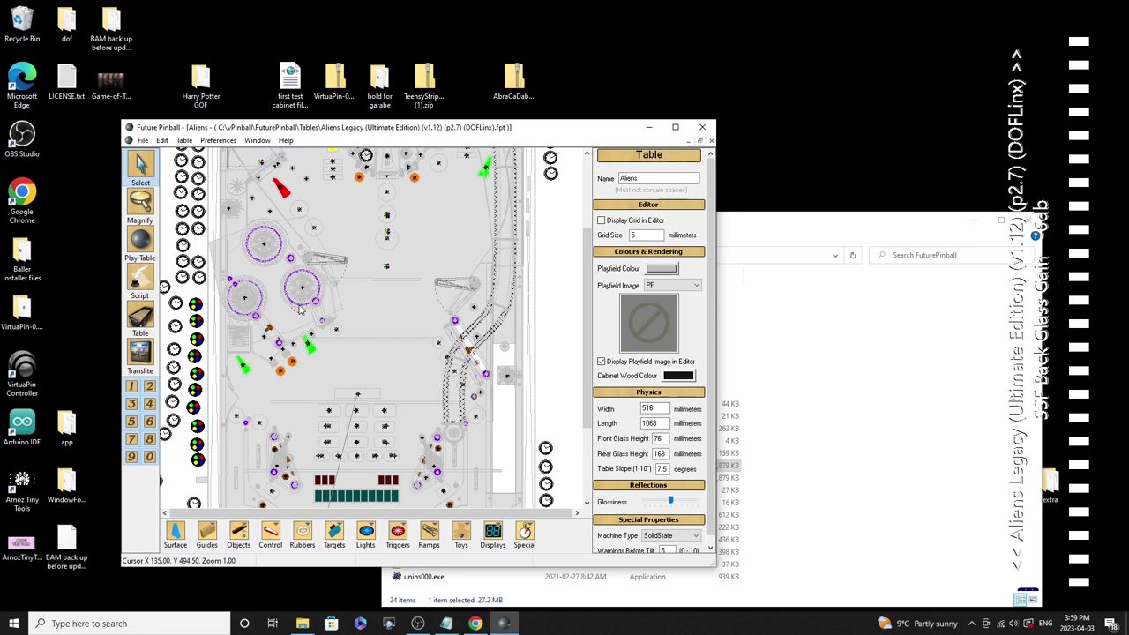
pyautogui.hotkey('shift', '=')
pyautogui.hotkey('shift', '-')
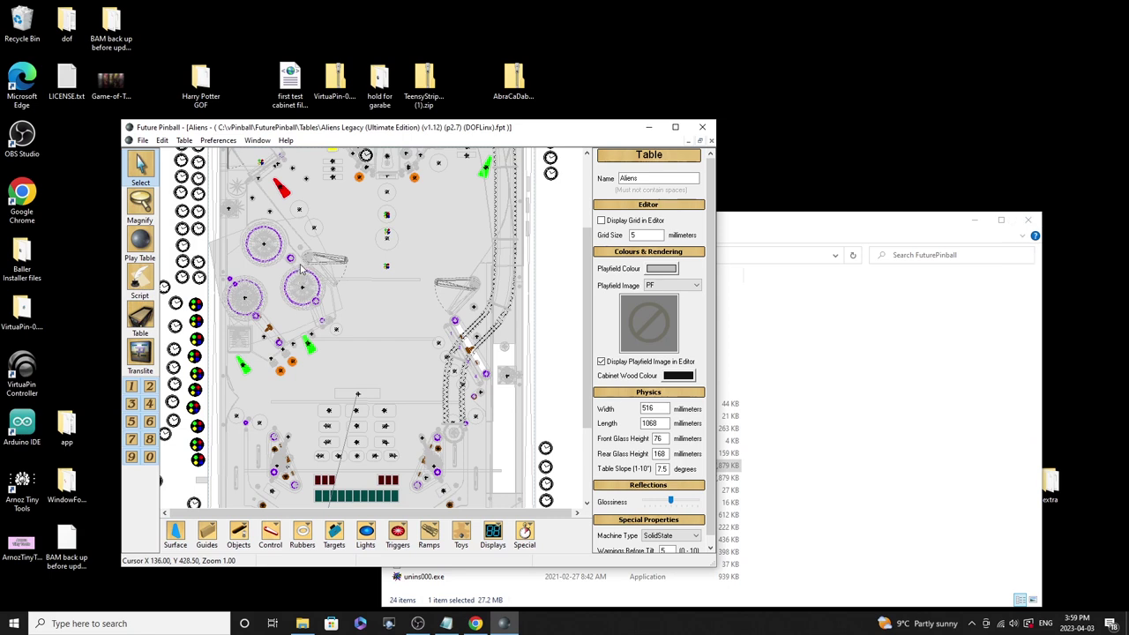
pyautogui.click(702, 128)
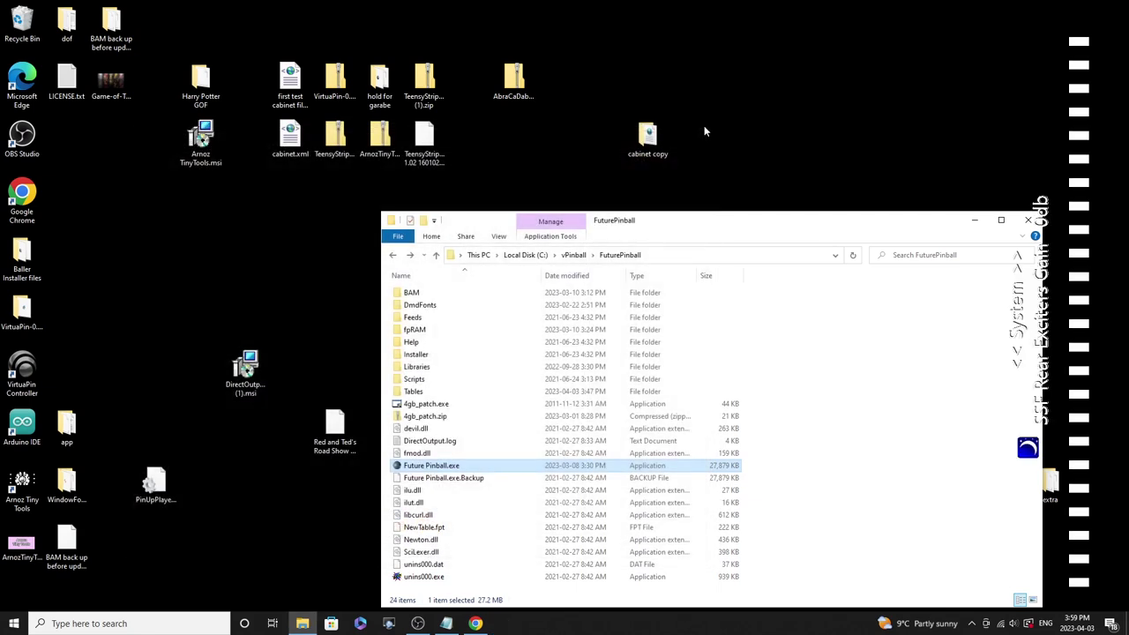